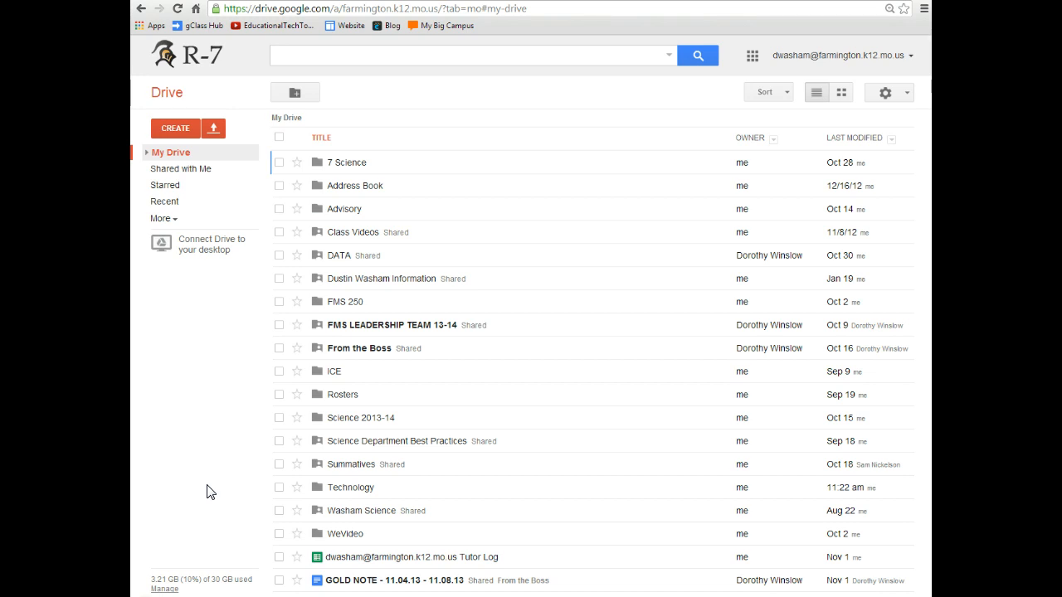
# Step: Create a new form titled "Example Form" with the Default theme
pyautogui.click(173, 129)
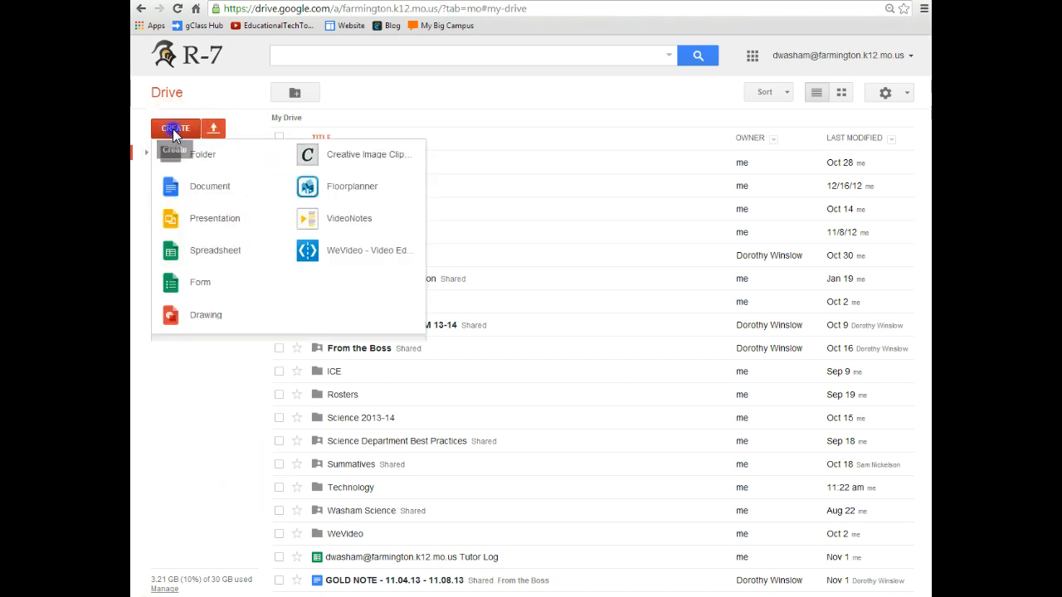
pyautogui.click(200, 297)
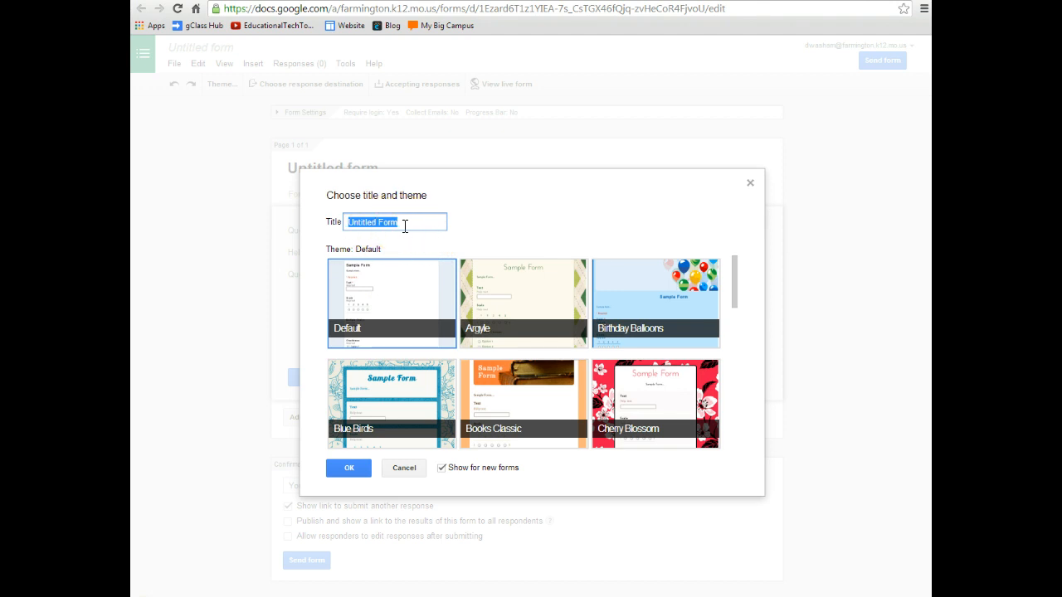
pyautogui.write('Example Form')
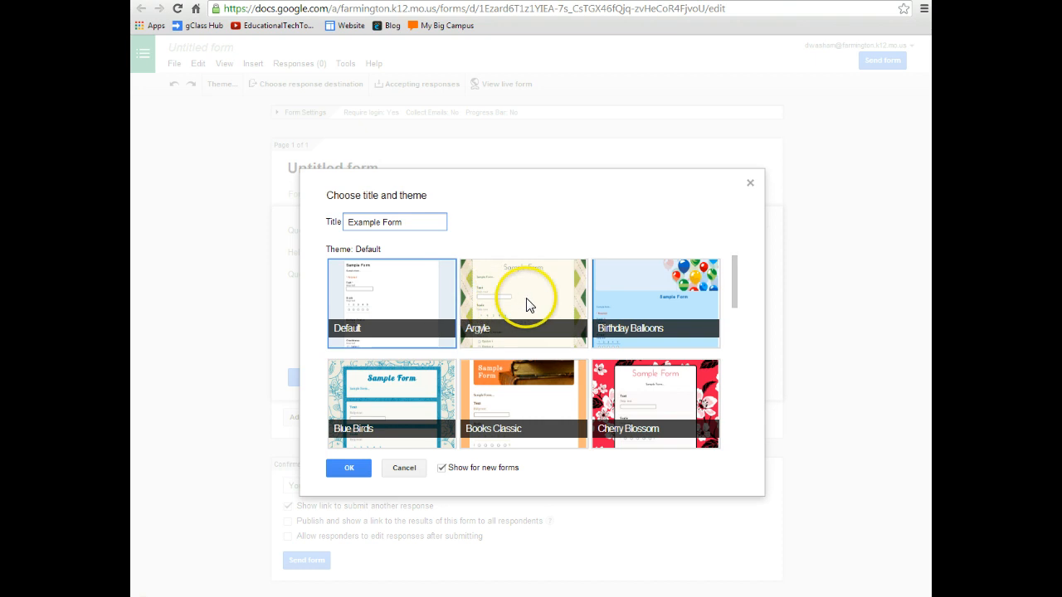
pyautogui.moveTo(735, 297); pyautogui.dragTo(742, 339)
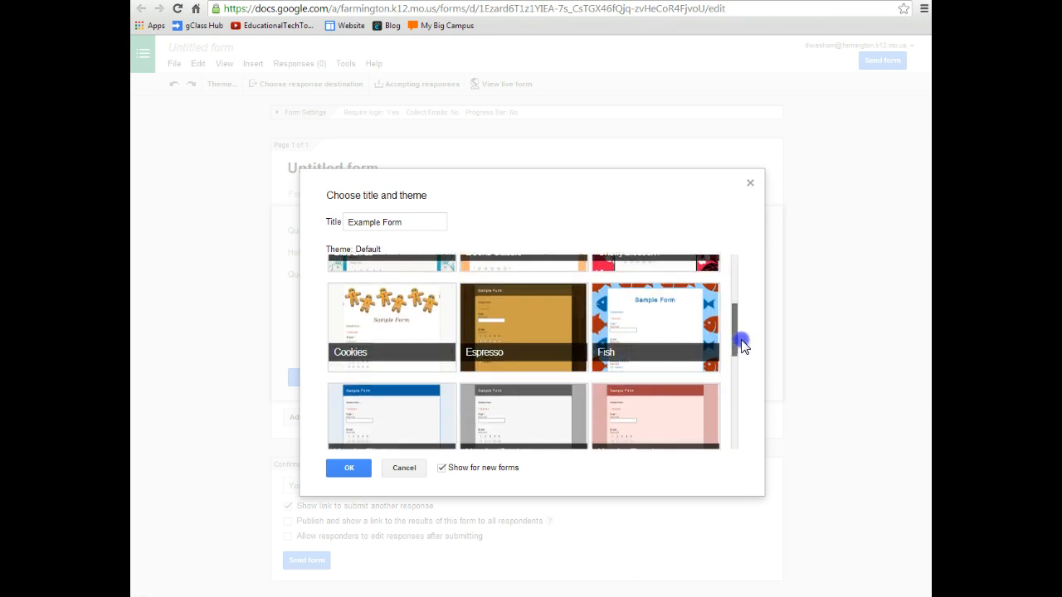
pyautogui.click(555, 301)
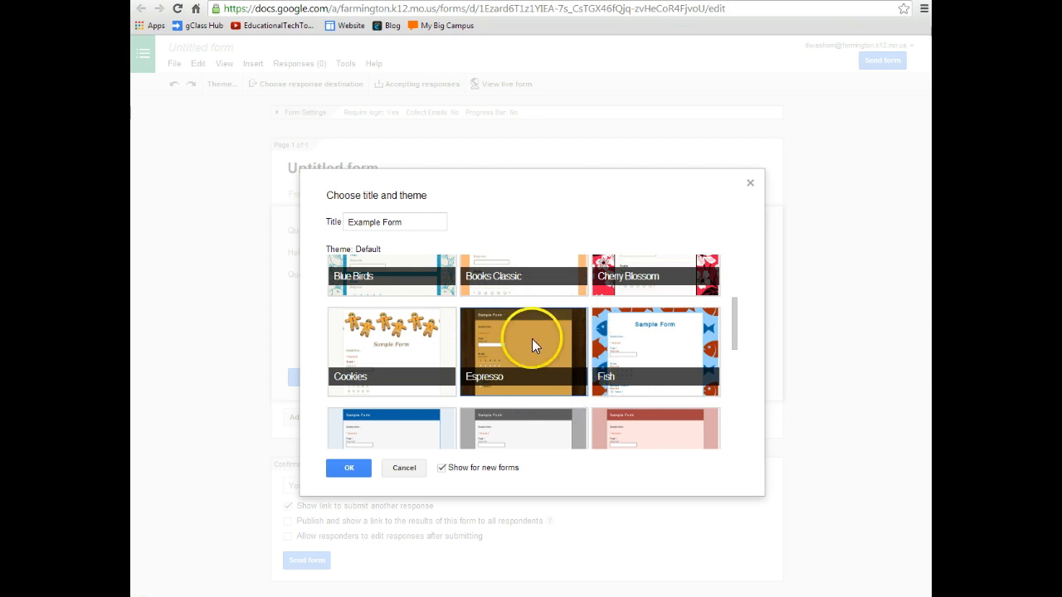
pyautogui.click(349, 470)
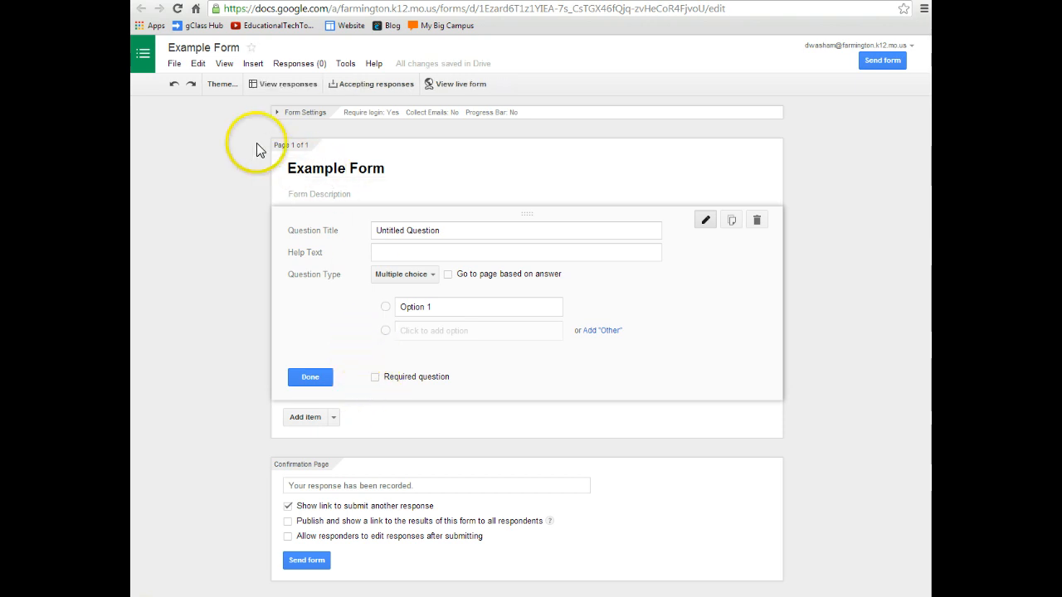
# Step: Look through the themes available for the form and keep the Default theme
pyautogui.click(221, 85)
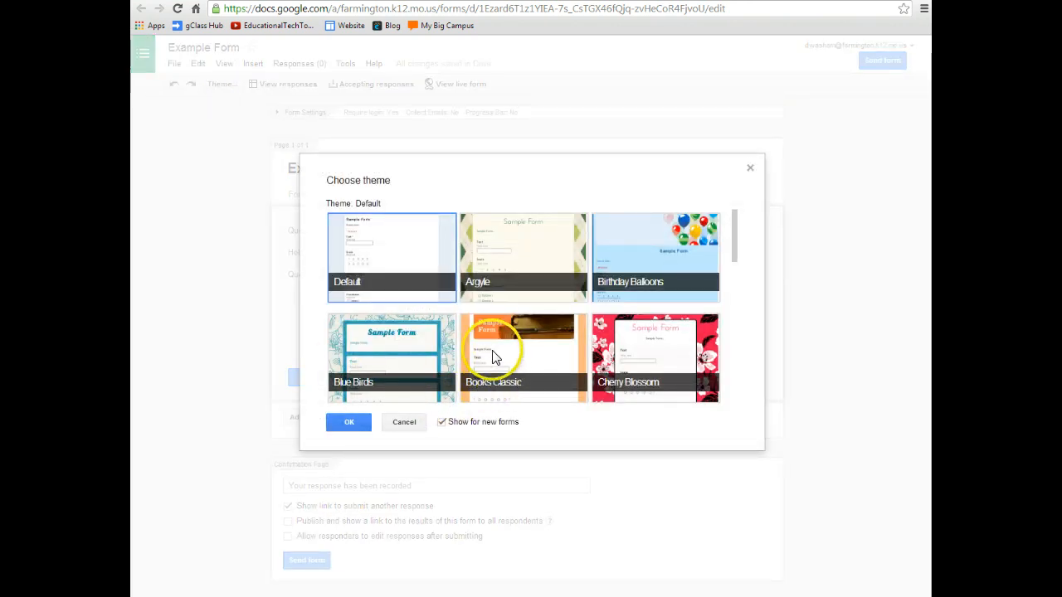
pyautogui.scroll(-3, 581, 332)
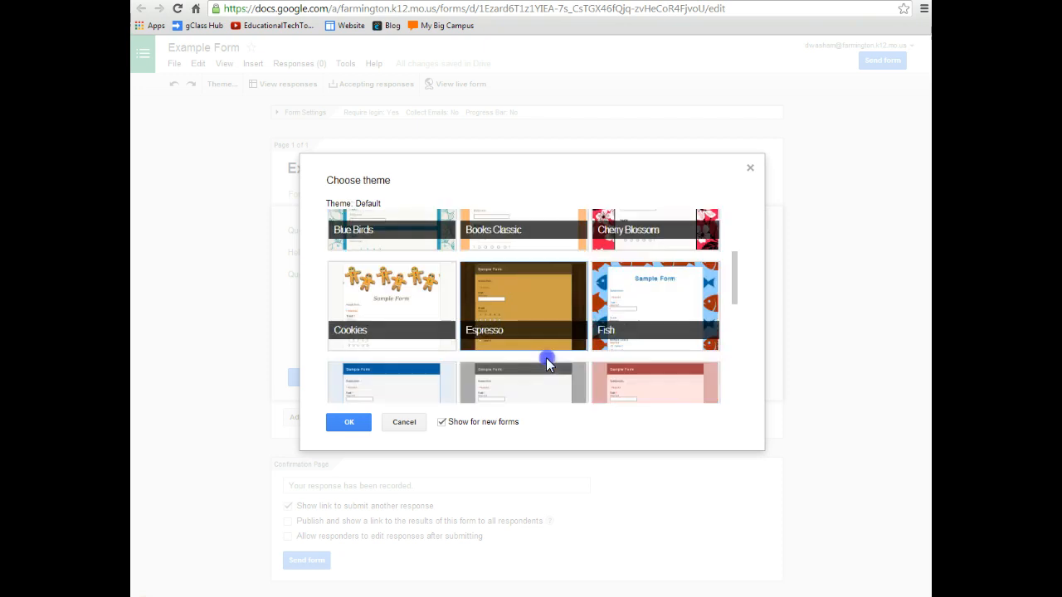
pyautogui.click(343, 421)
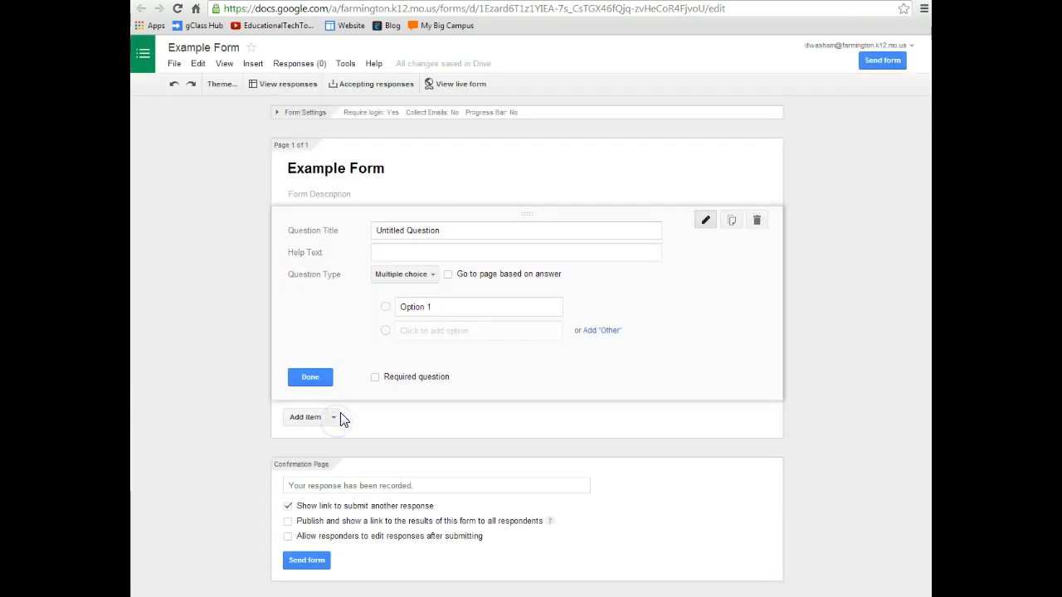
# Step: View the form's response spreadsheet and return to the form editor
pyautogui.click(279, 86)
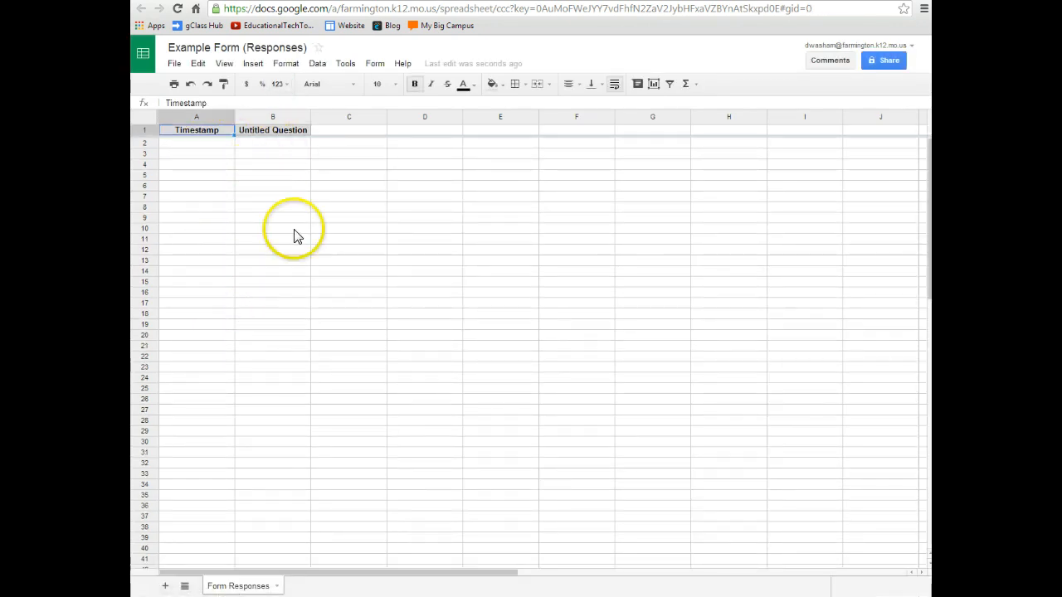
pyautogui.hotkey('ctrl', 'shift', 'Tab')
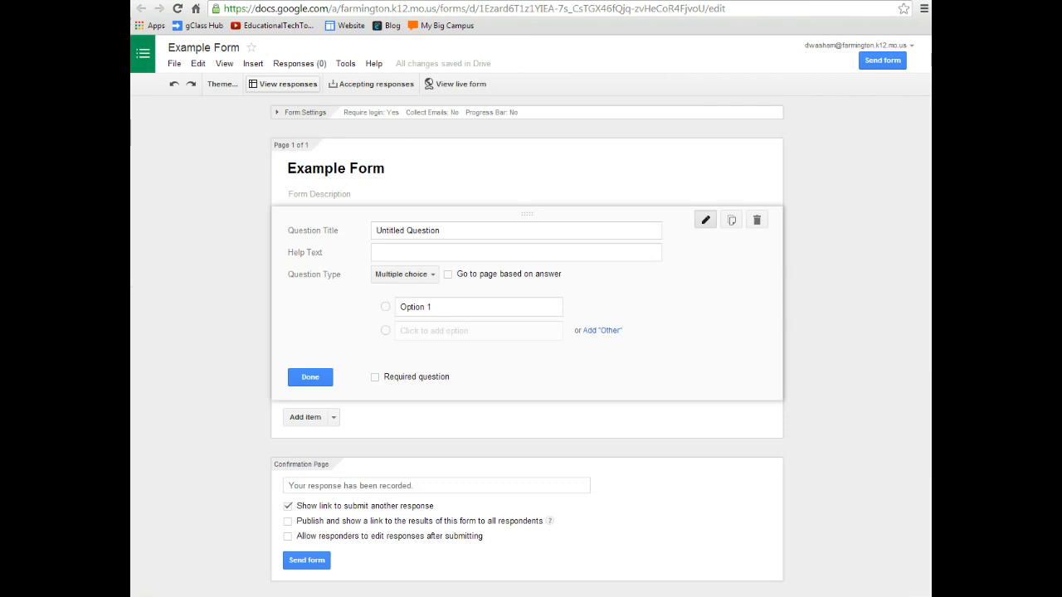
# Step: Stop the form from accepting responses and turn response collection back on
pyautogui.click(368, 84)
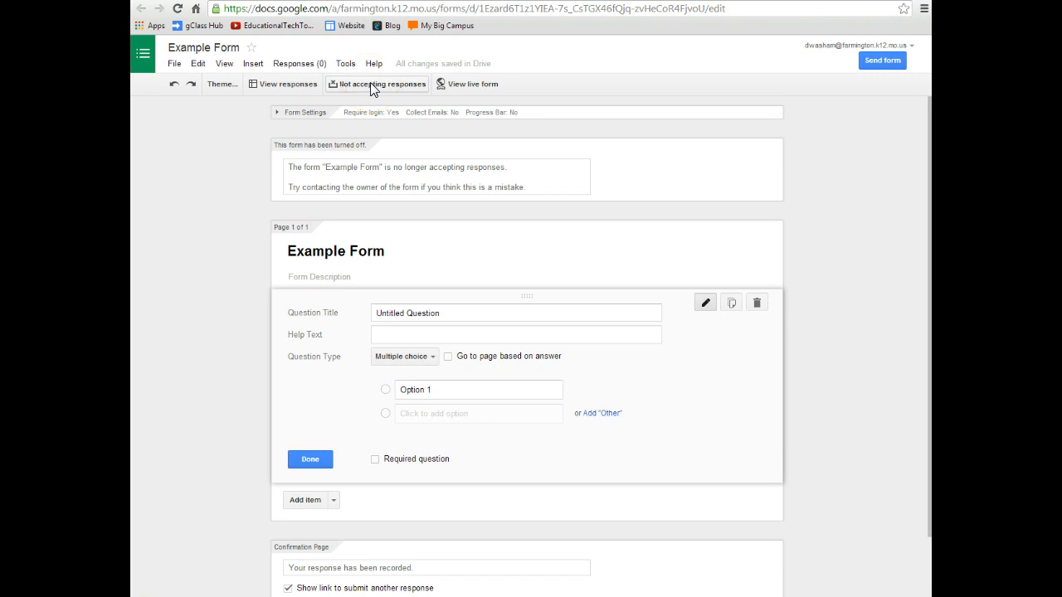
pyautogui.click(370, 84)
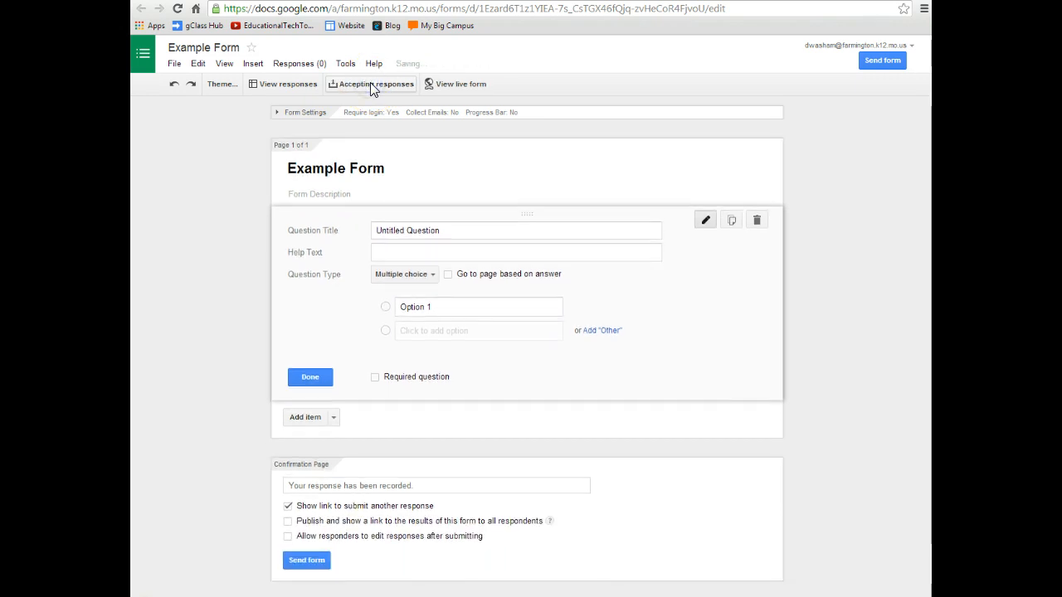
# Step: Preview the live version of Example Form and return to the form editor
pyautogui.click(445, 87)
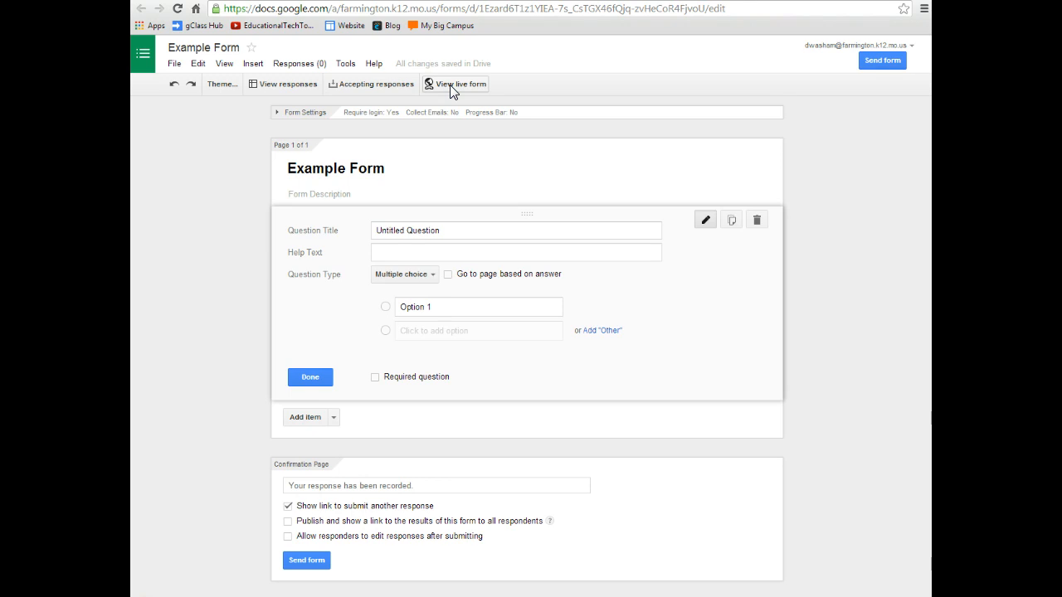
pyautogui.click(450, 85)
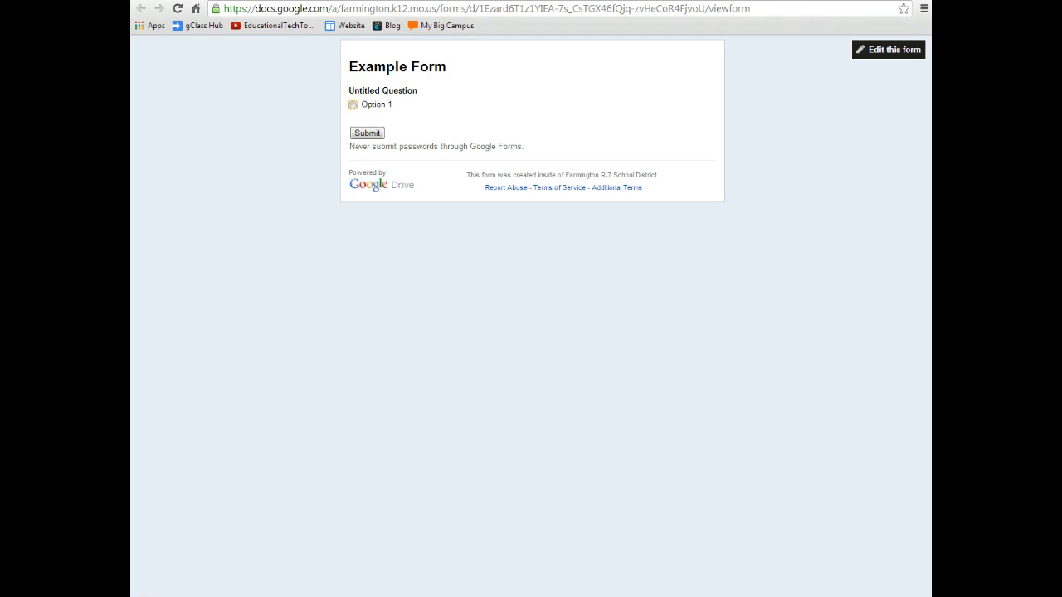
pyautogui.hotkey('ctrl', 'w')
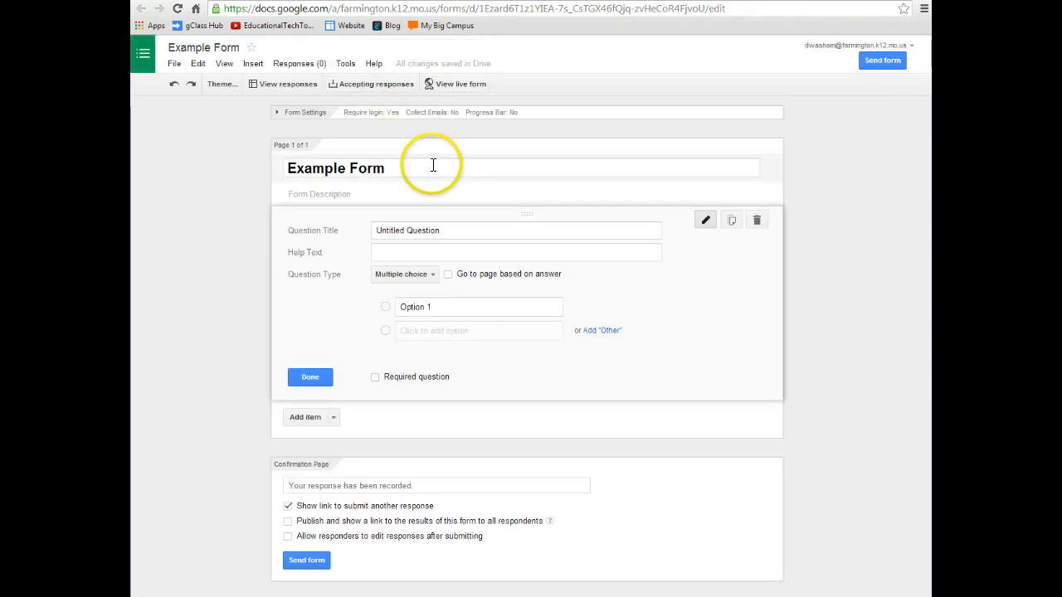
# Step: Set the form to automatically collect the respondent's school district username, and collapse the form settings
pyautogui.click(277, 115)
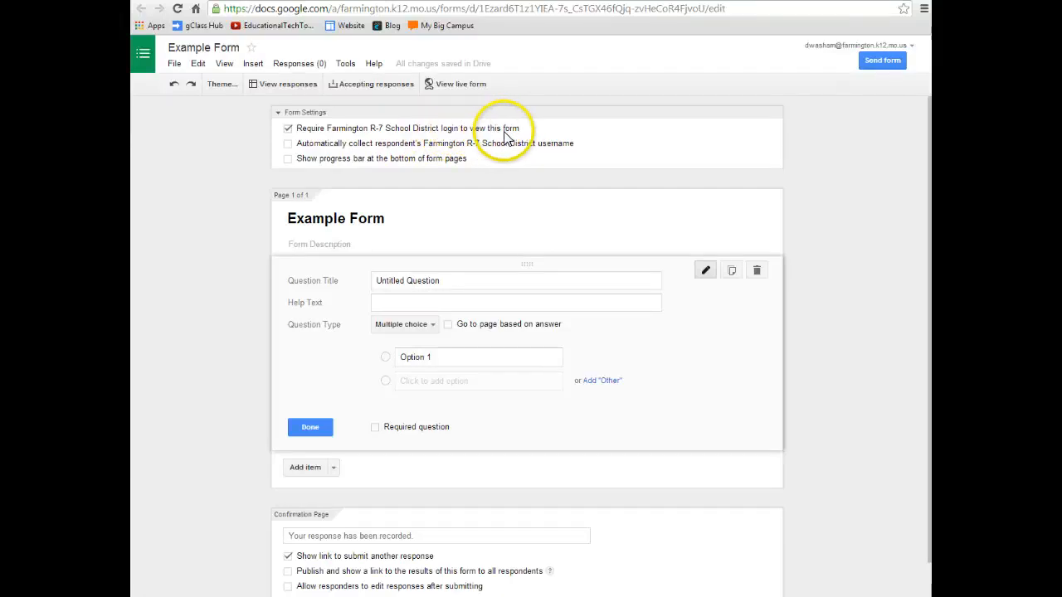
pyautogui.click(288, 146)
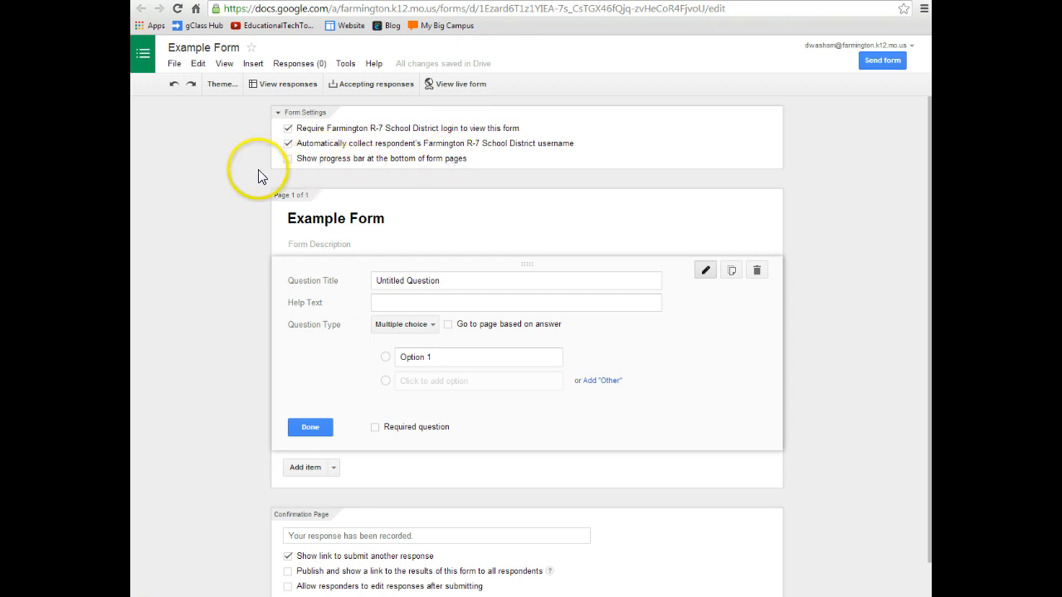
pyautogui.click(278, 112)
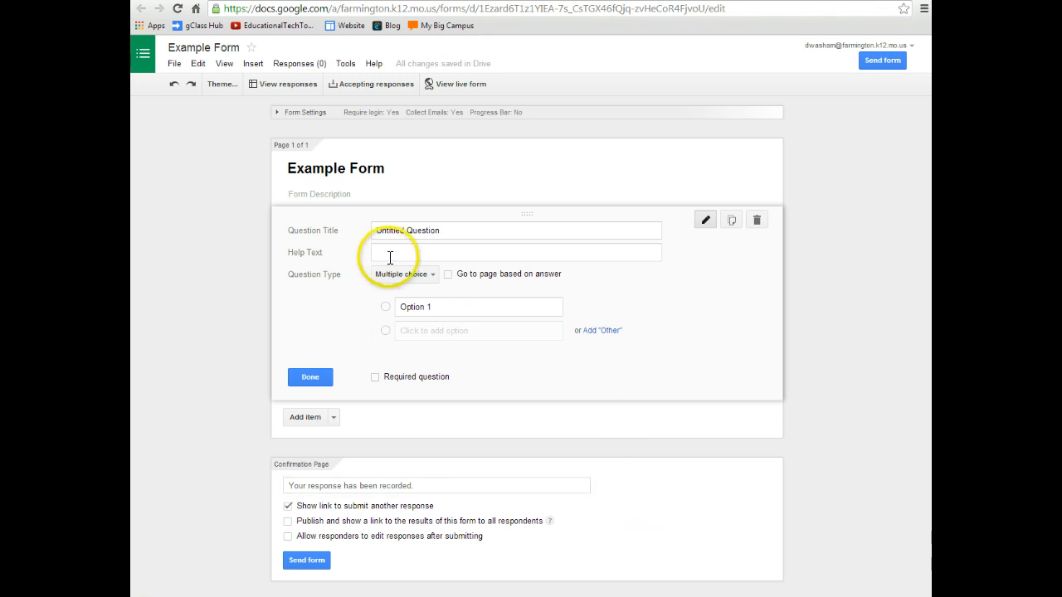
# Step: Title the first question "First Name", set its type to Text and make it a required question
pyautogui.click(389, 229)
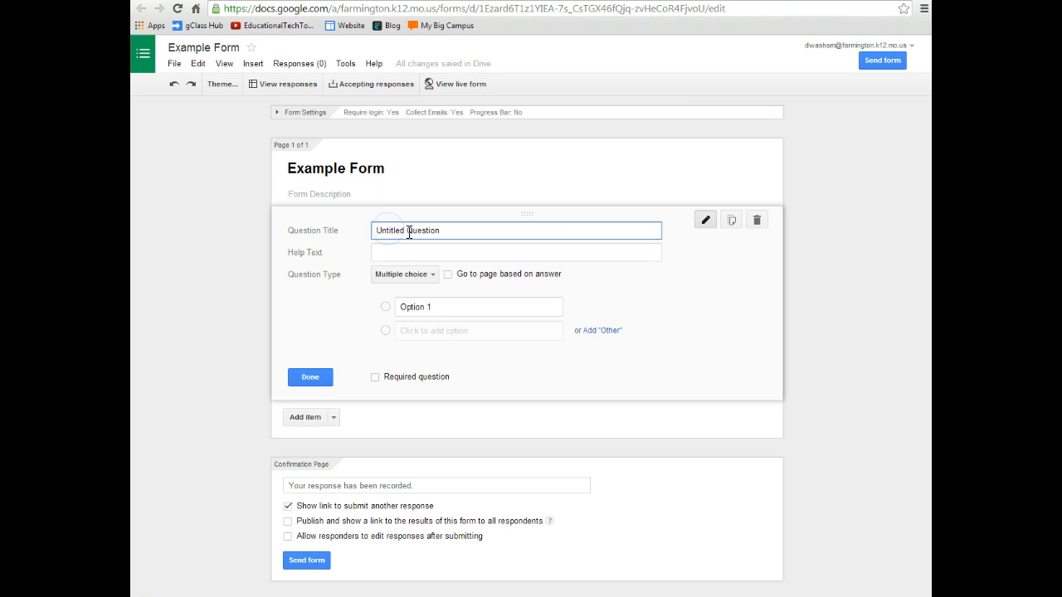
pyautogui.moveTo(438, 230); pyautogui.dragTo(375, 231)
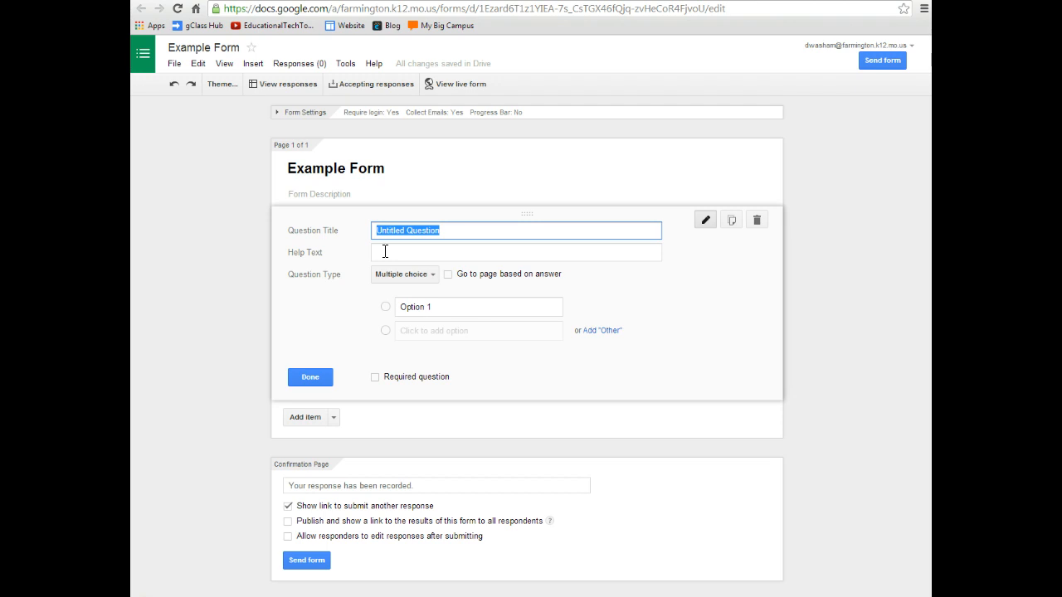
pyautogui.write('First Name')
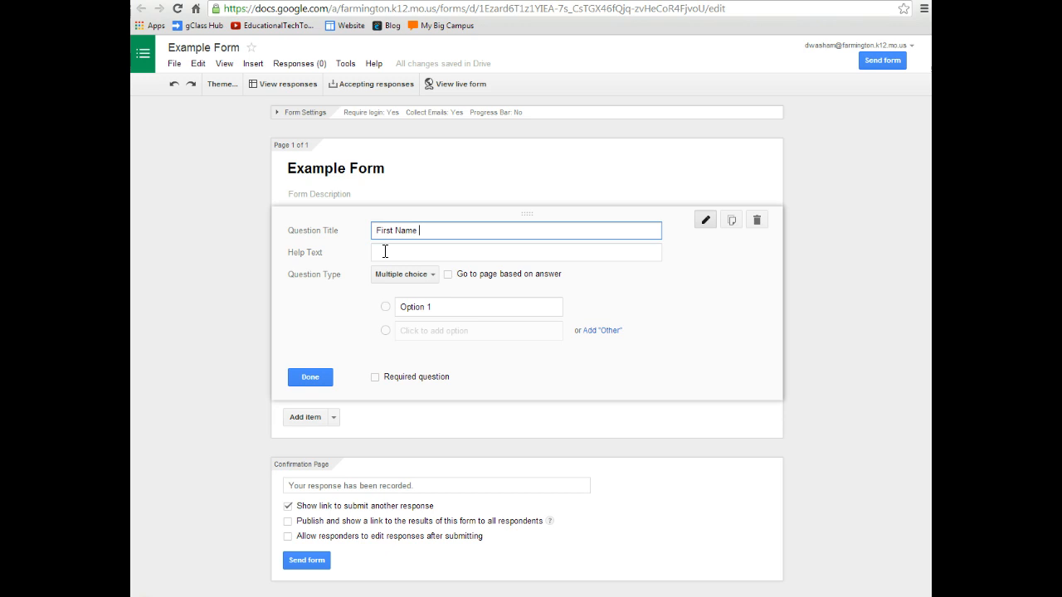
pyautogui.click(432, 275)
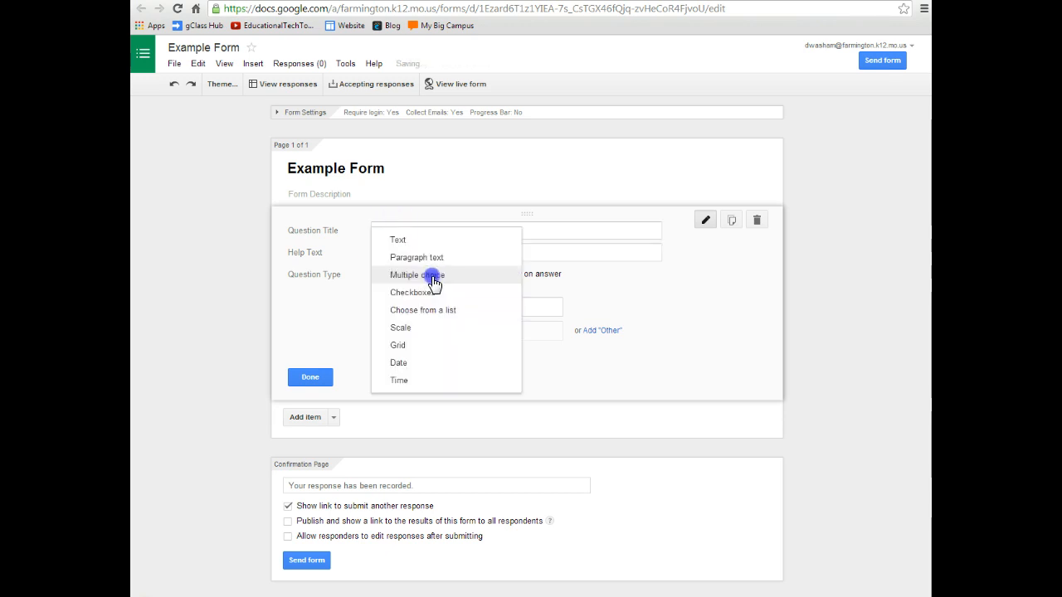
pyautogui.click(404, 242)
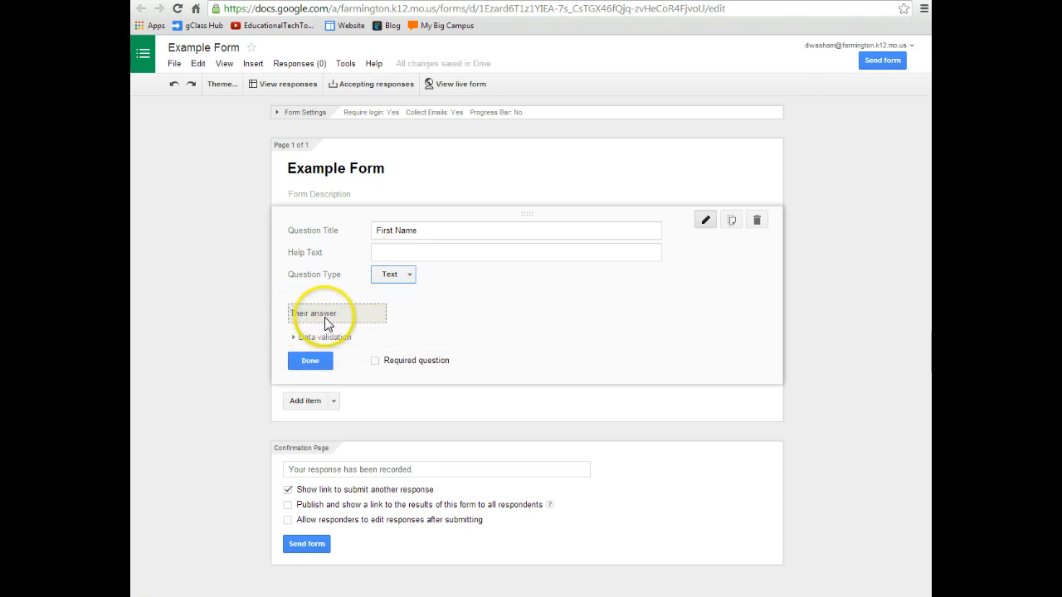
pyautogui.click(375, 362)
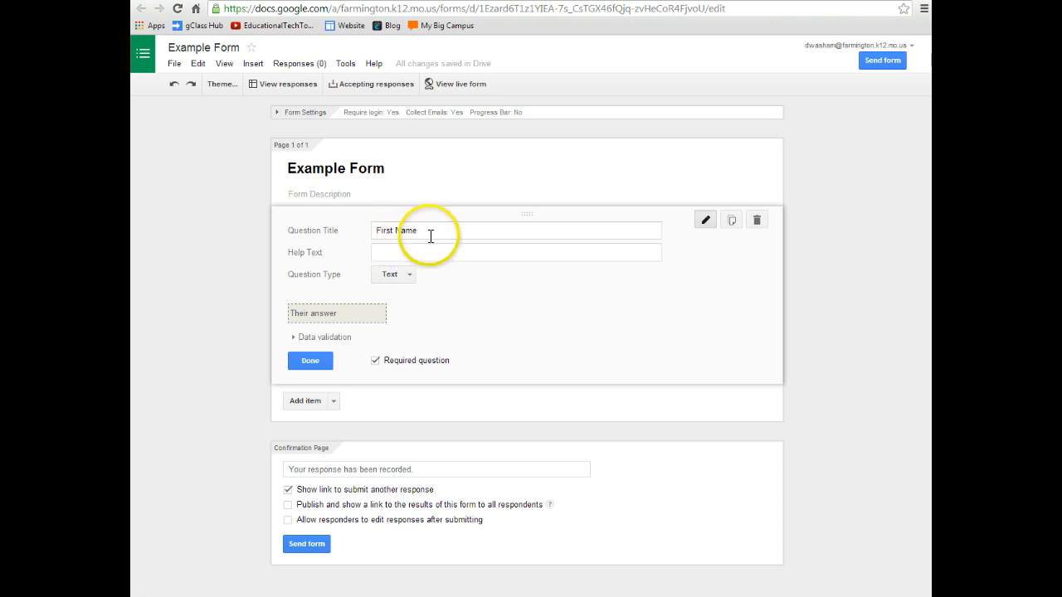
# Step: Duplicate the First Name question, title the copy "Last Name" and finish editing it
pyautogui.click(731, 222)
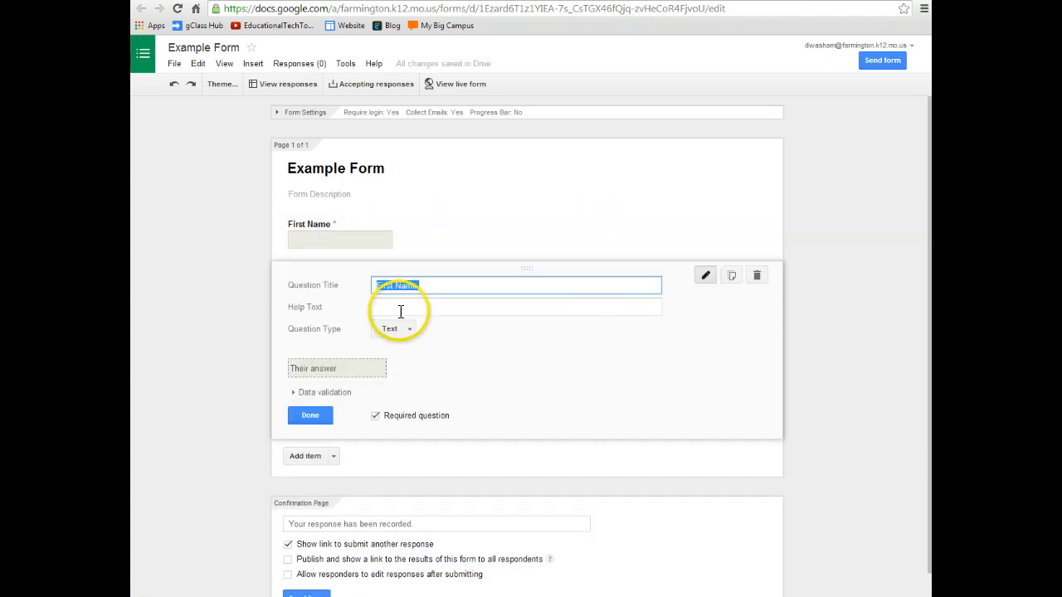
pyautogui.click(393, 287)
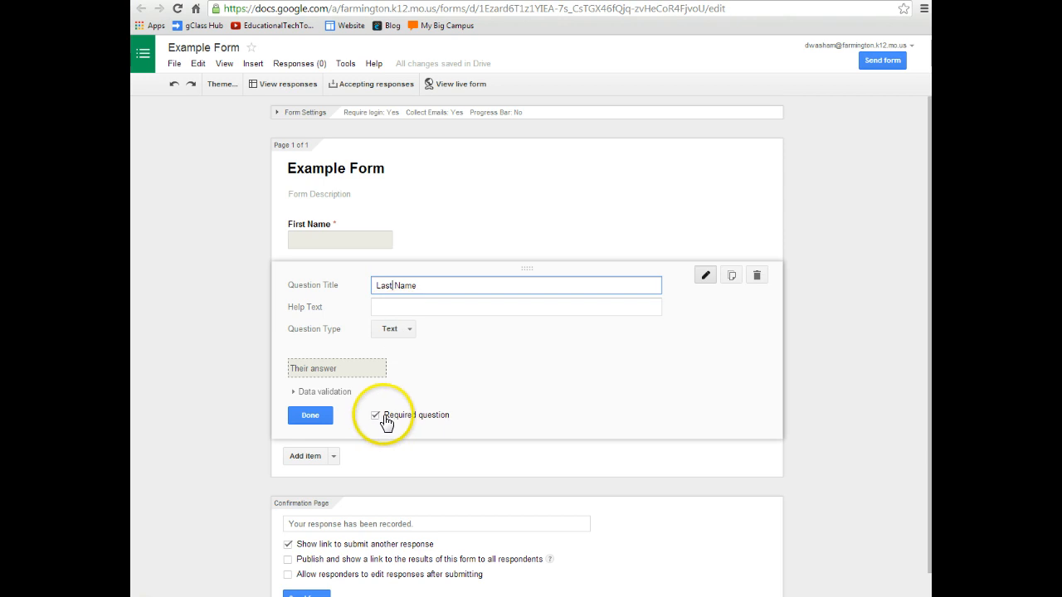
pyautogui.click(310, 415)
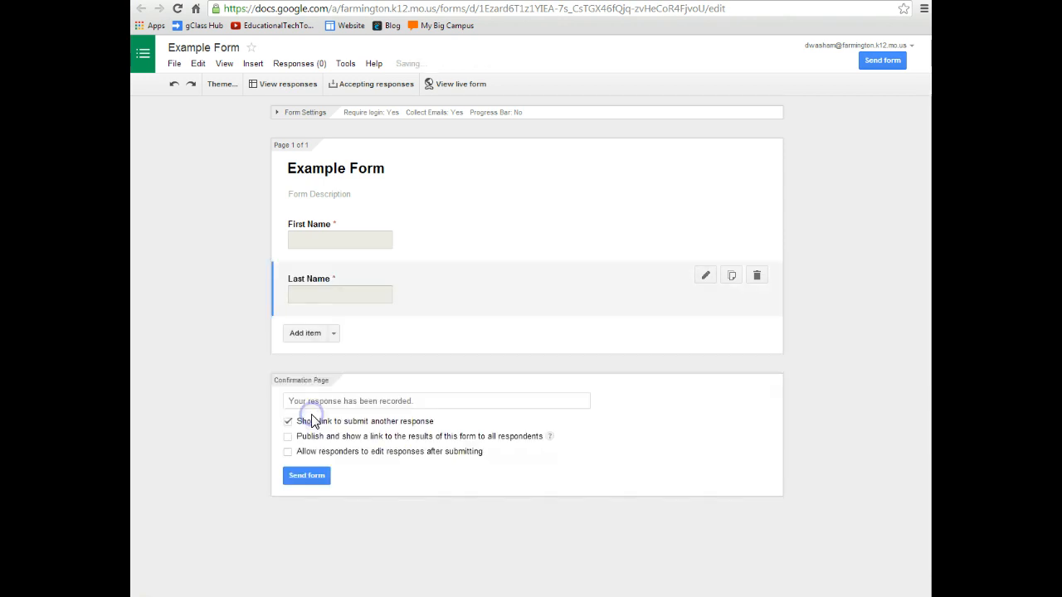
# Step: Add a new question below Last Name and set its type to Paragraph text
pyautogui.click(306, 335)
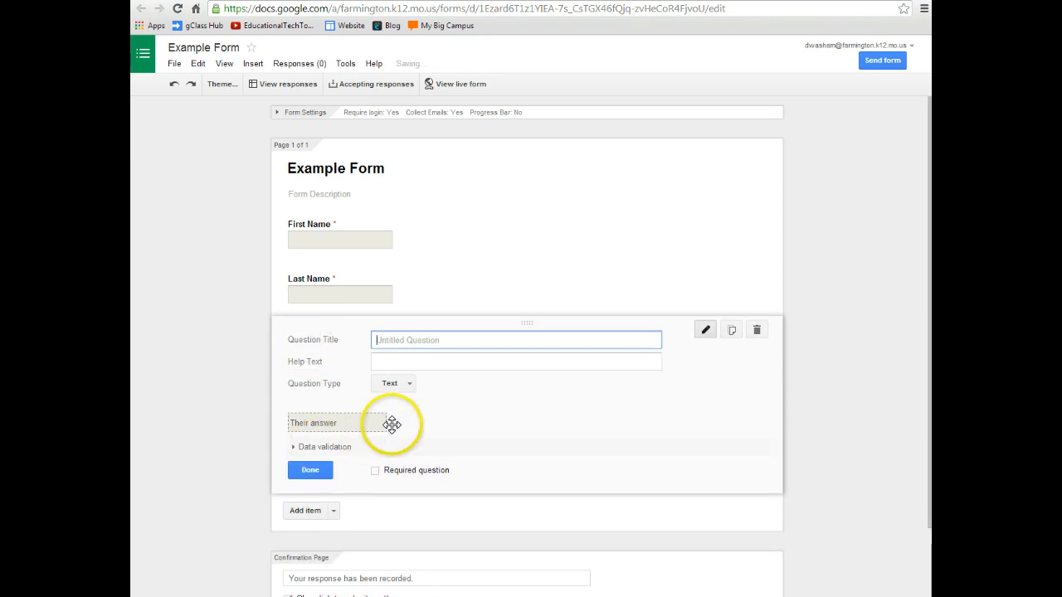
pyautogui.click(409, 386)
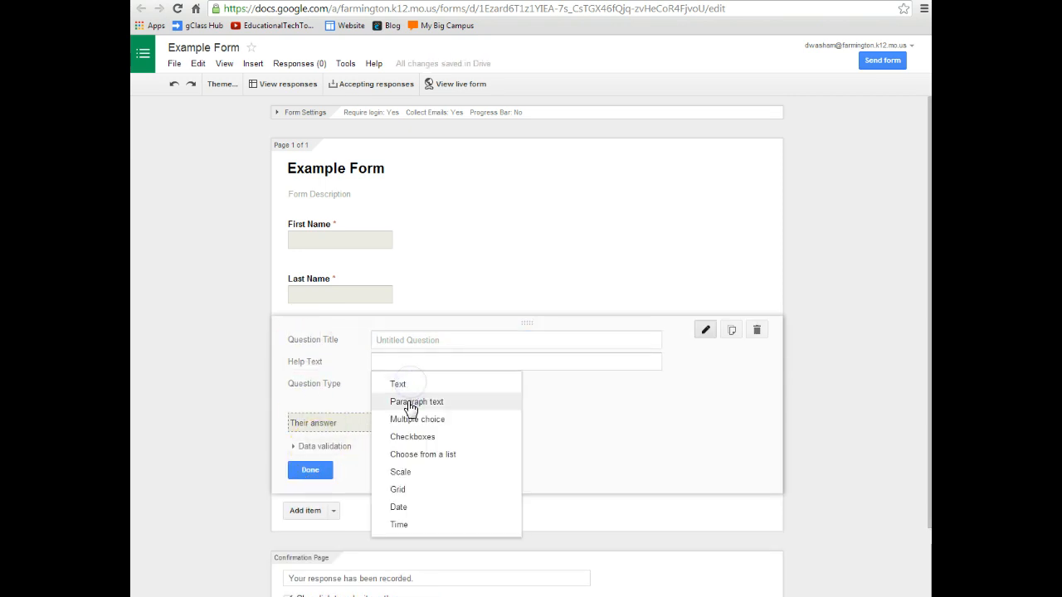
pyautogui.click(411, 404)
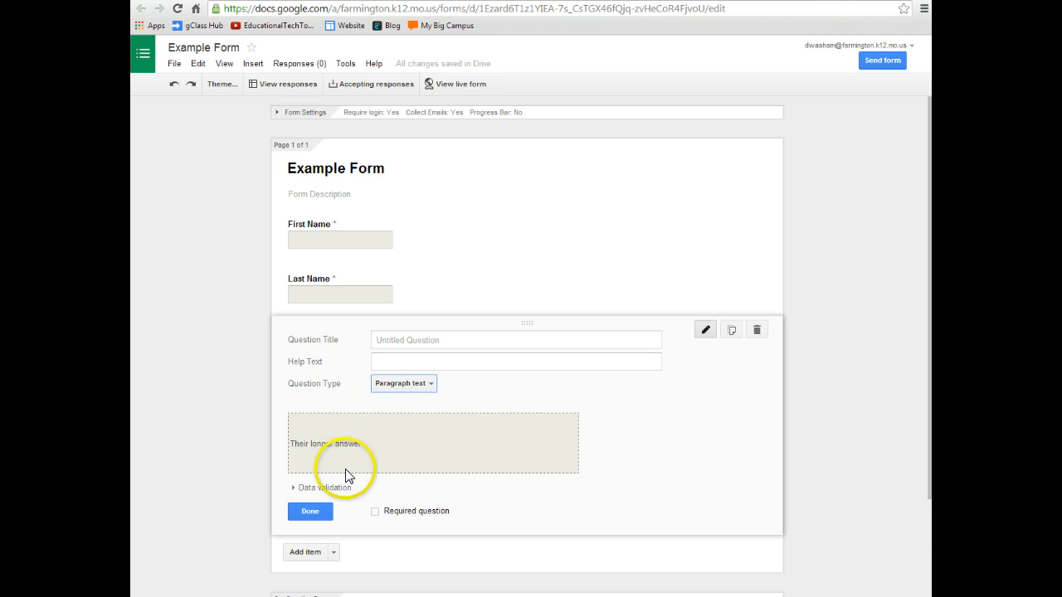
# Step: Try the Multiple choice, Checkboxes, Choose from a list and Scale types in turn on the untitled question
pyautogui.click(427, 386)
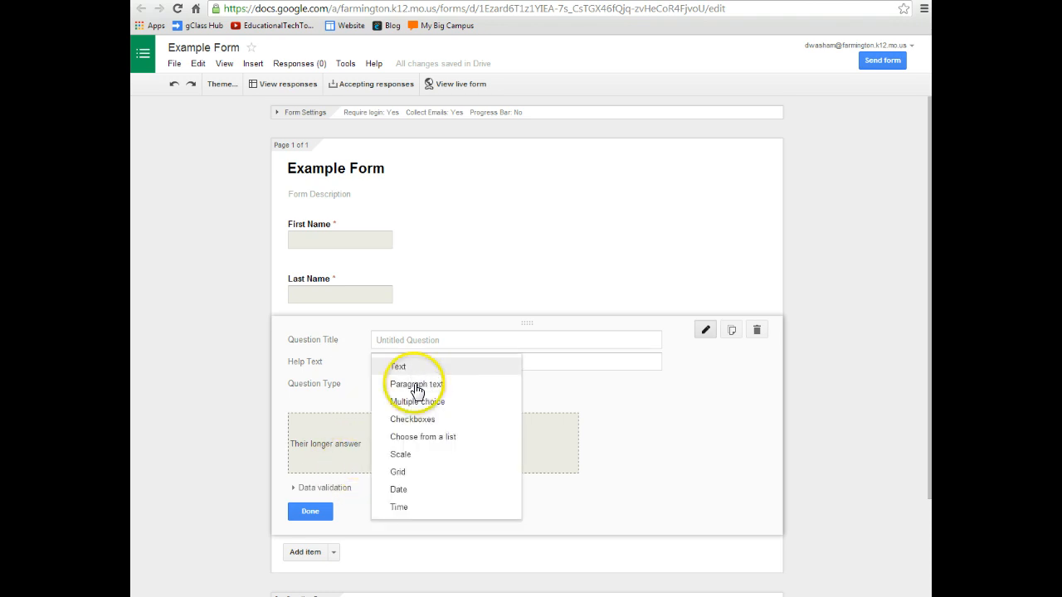
pyautogui.click(425, 402)
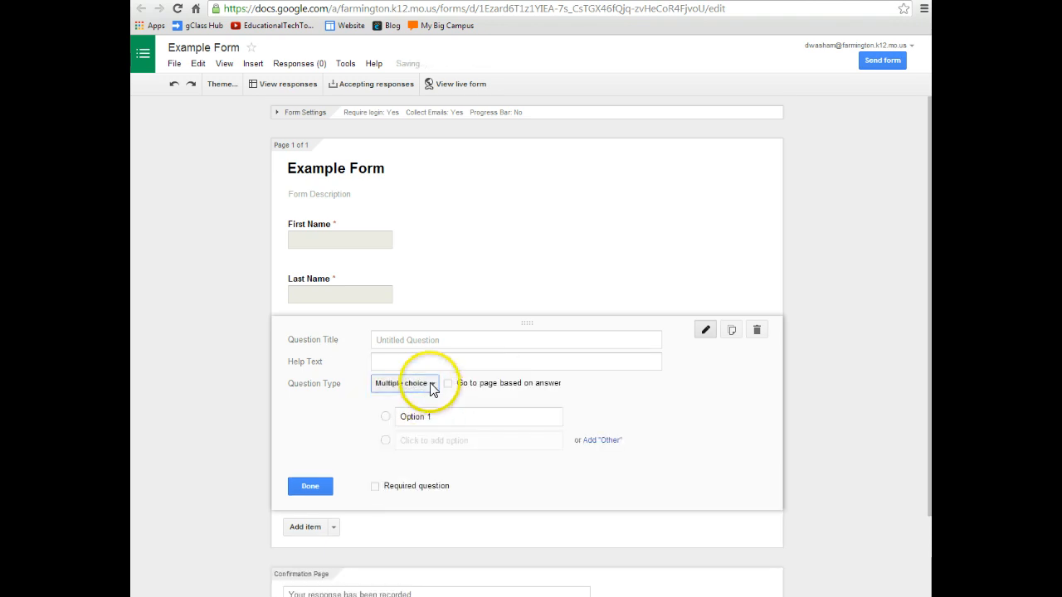
pyautogui.click(431, 386)
pyautogui.click(432, 407)
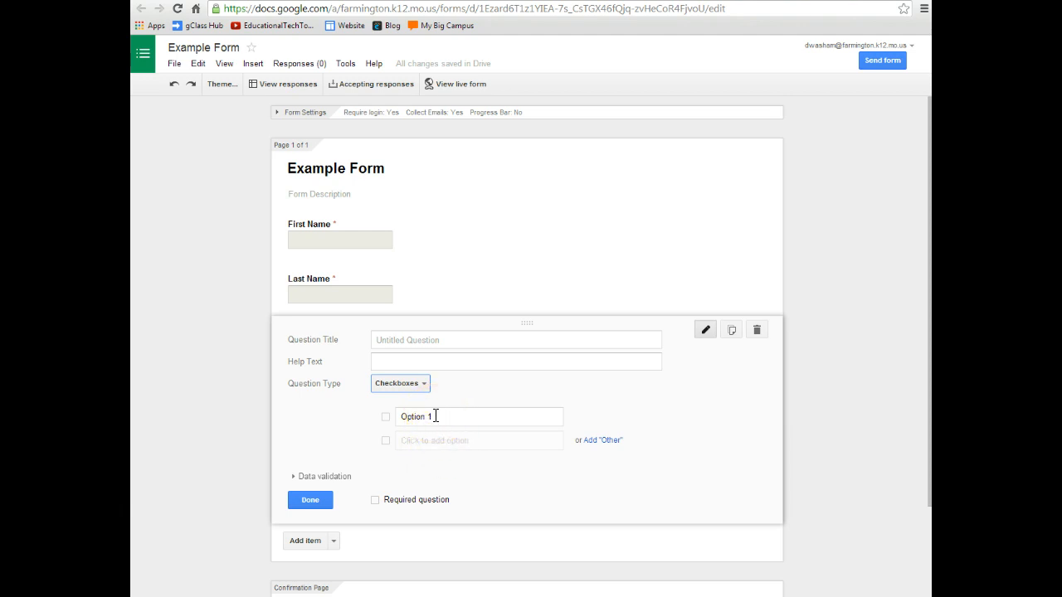
pyautogui.click(423, 385)
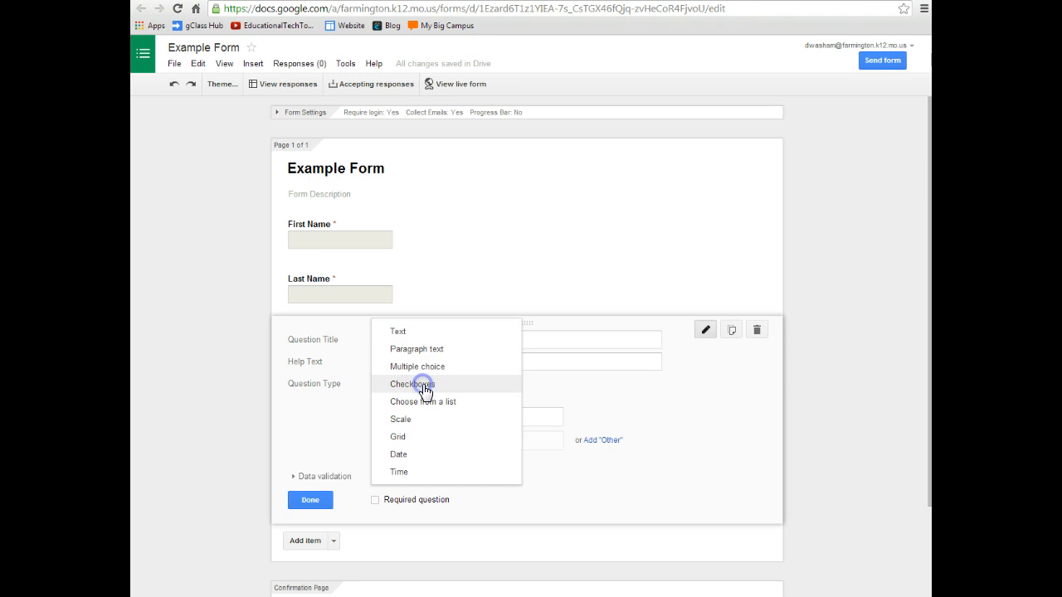
pyautogui.click(424, 402)
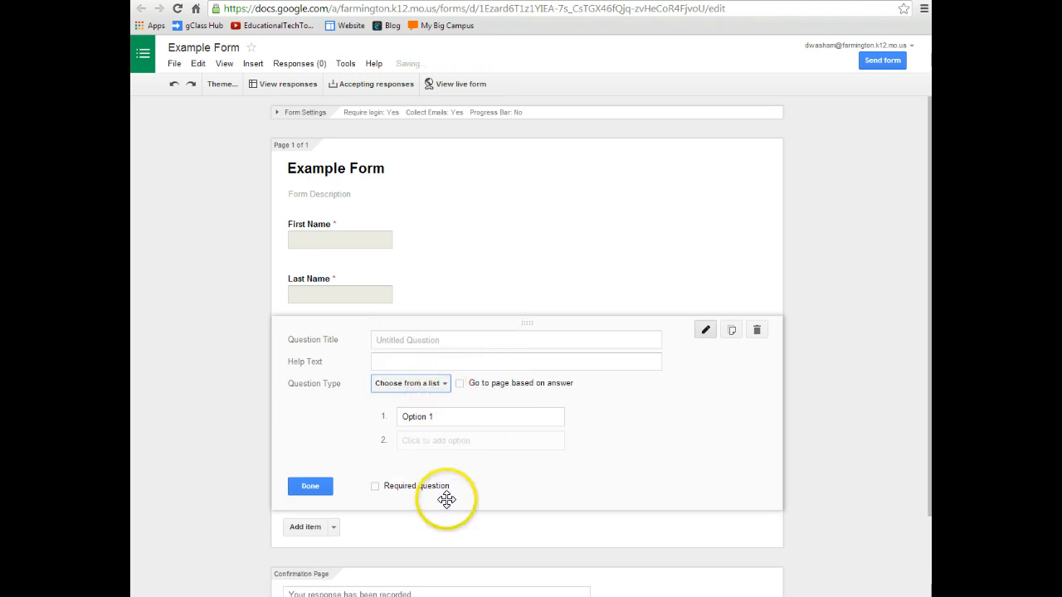
pyautogui.click(445, 387)
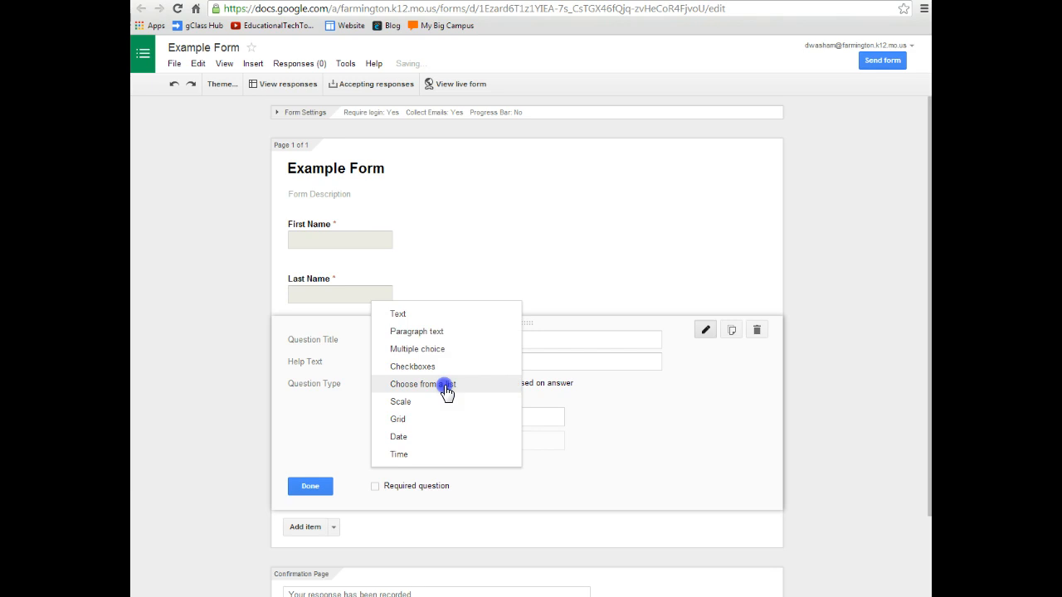
pyautogui.click(438, 402)
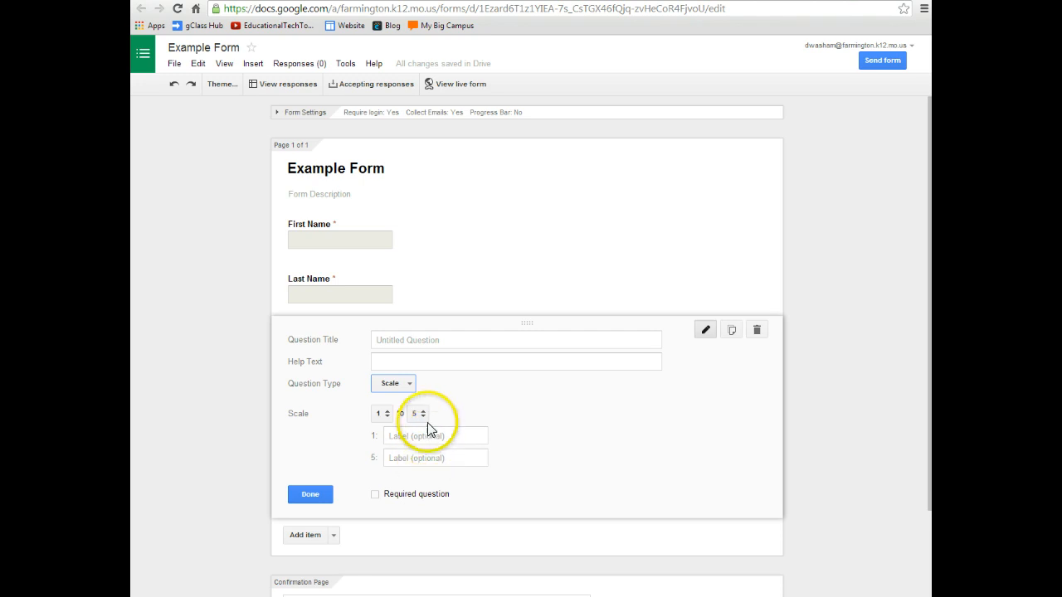
# Step: Try the Grid, Date and Time types in turn on the untitled question, including time in the Date version
pyautogui.click(406, 386)
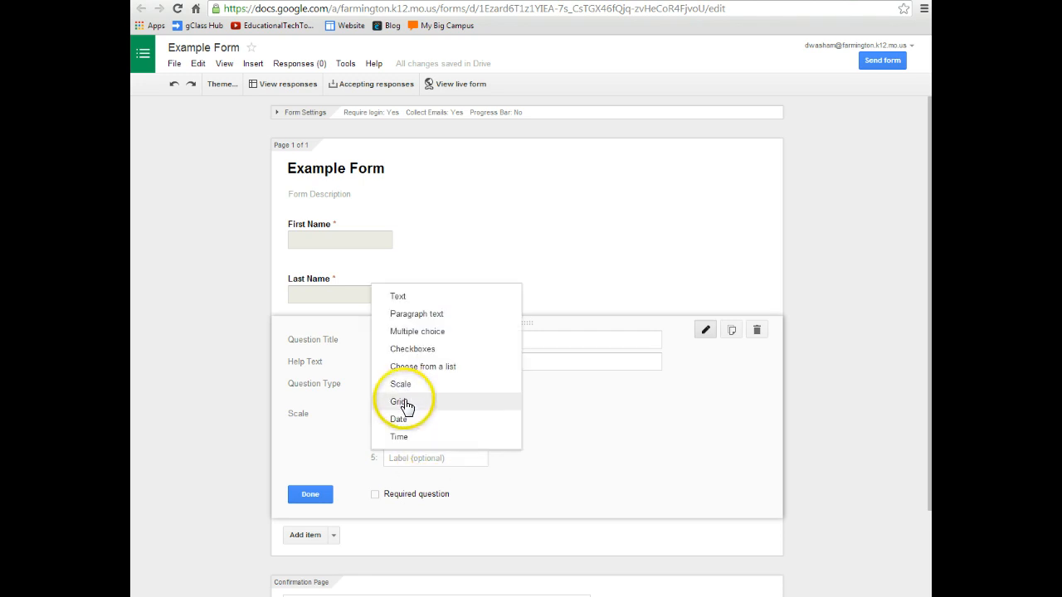
pyautogui.click(407, 405)
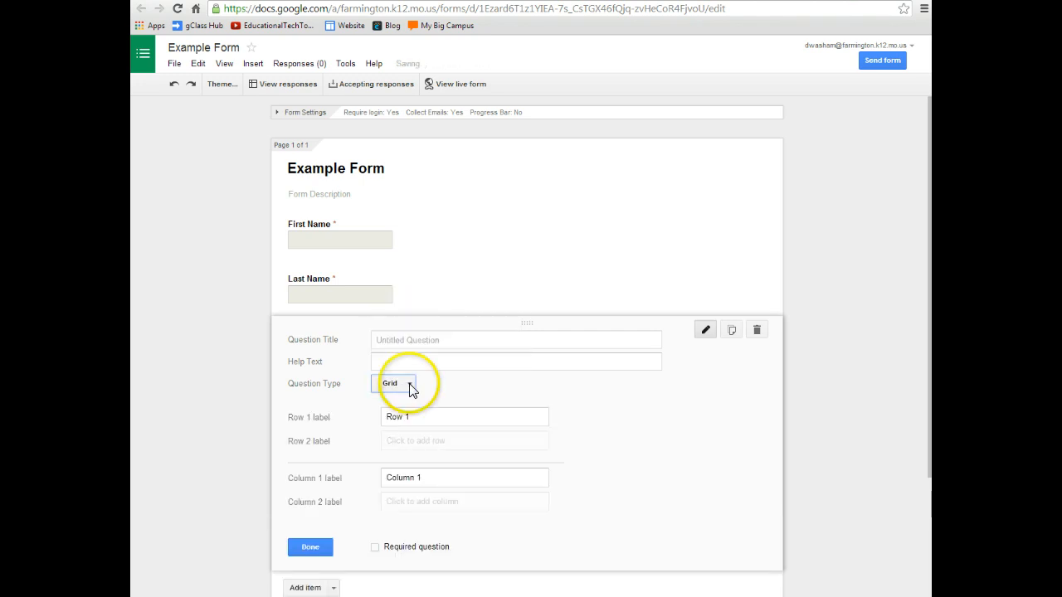
pyautogui.click(409, 384)
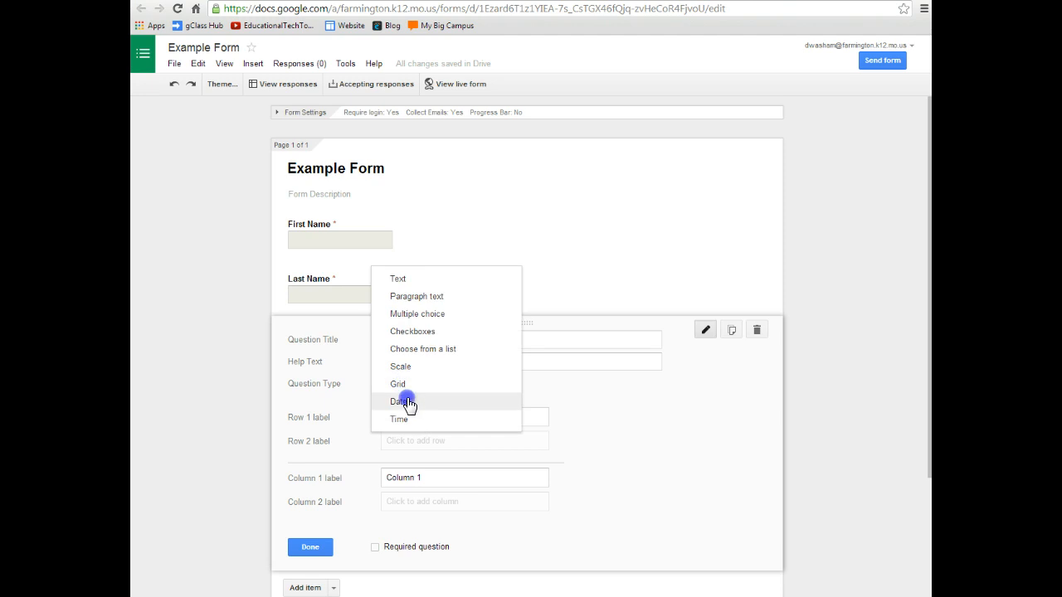
pyautogui.click(412, 397)
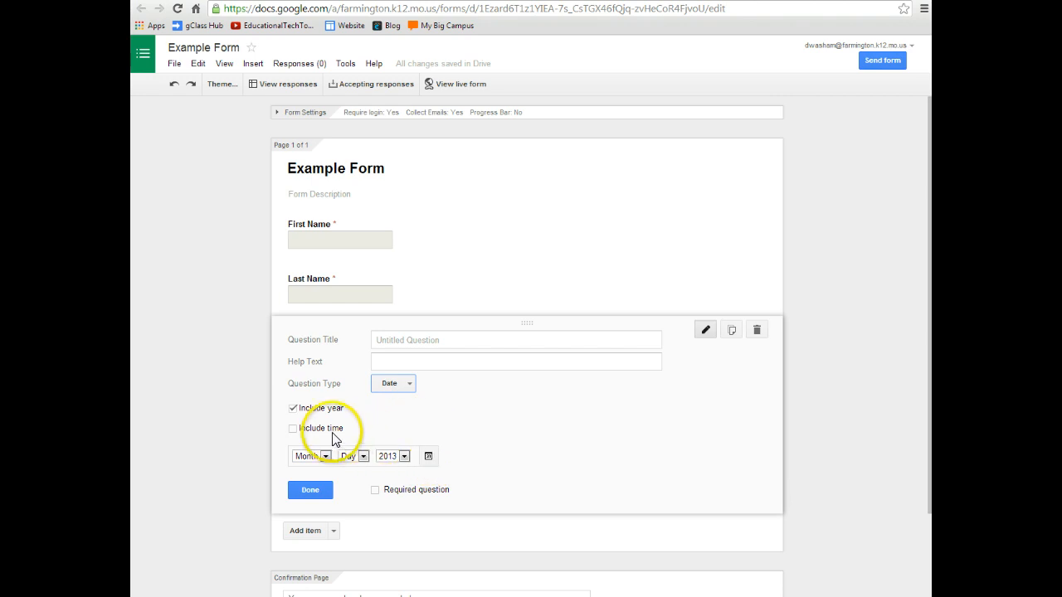
pyautogui.click(295, 429)
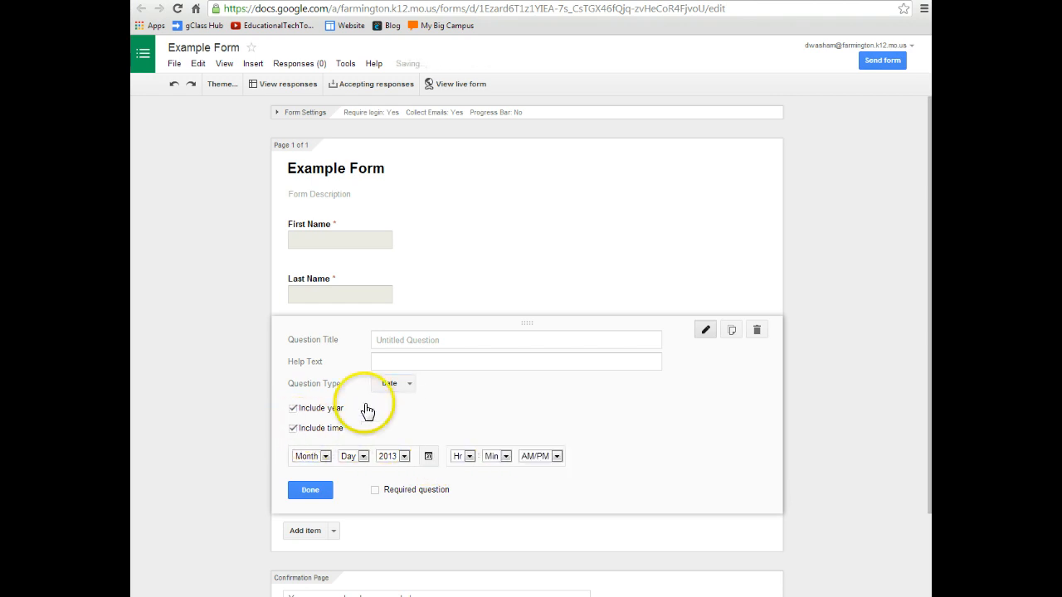
pyautogui.click(405, 388)
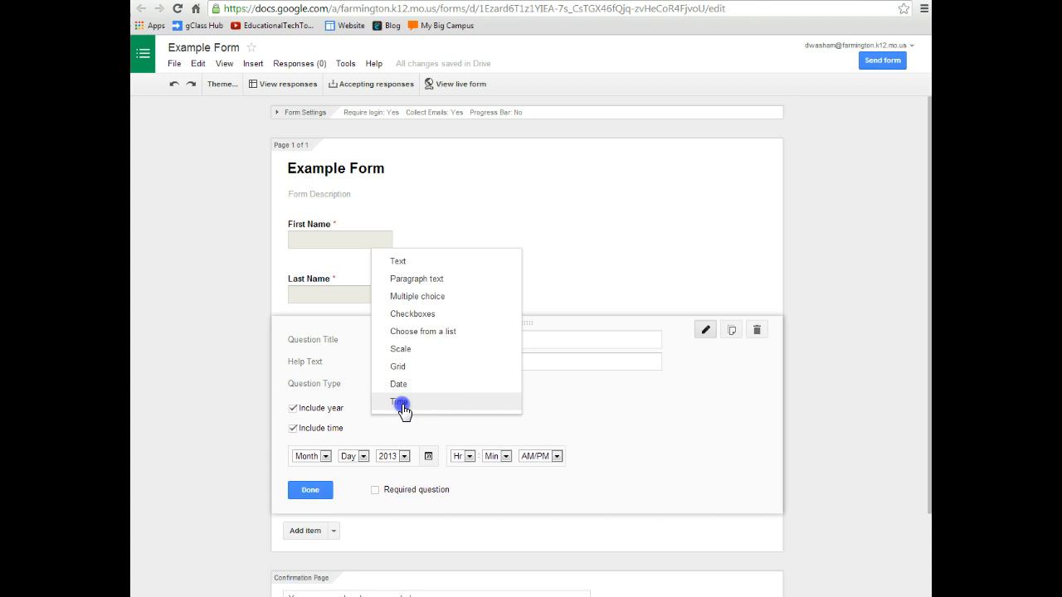
pyautogui.click(404, 409)
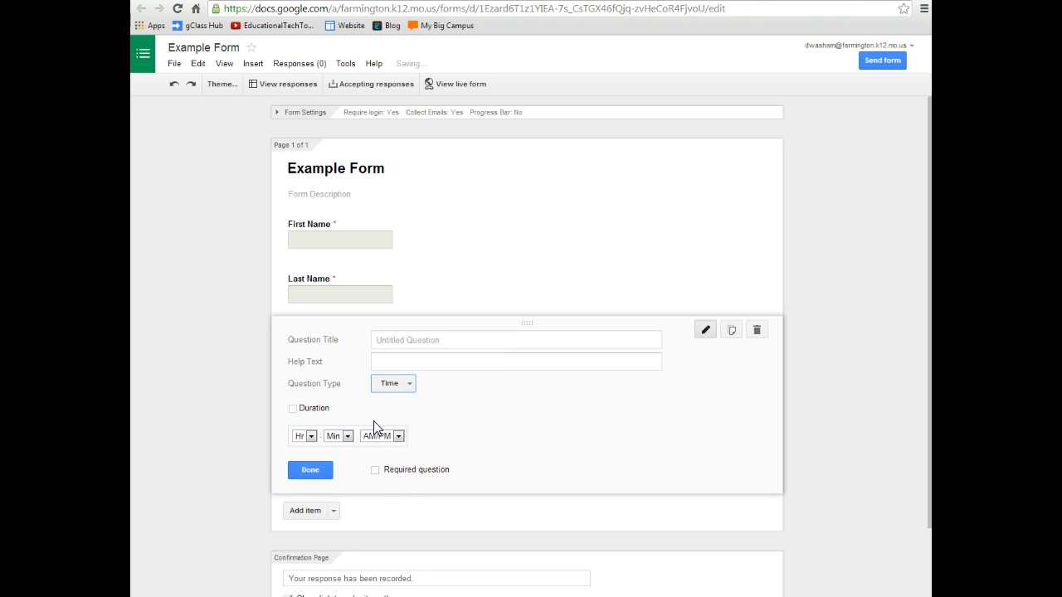
# Step: Make the untitled question a required Multiple choice question titled "What part of speech is a person, place or thing?"
pyautogui.click(408, 385)
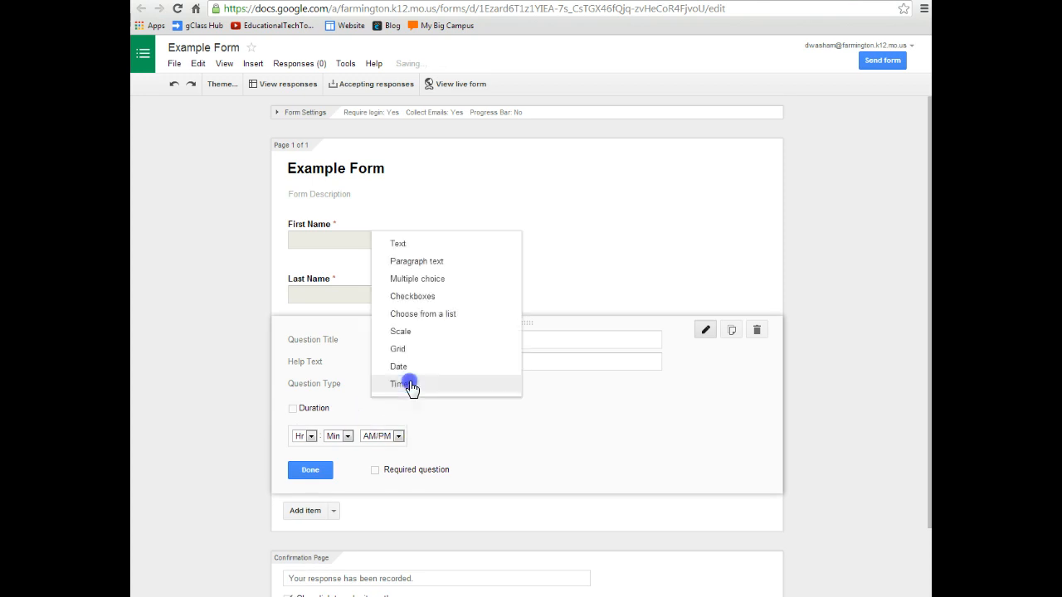
pyautogui.click(413, 284)
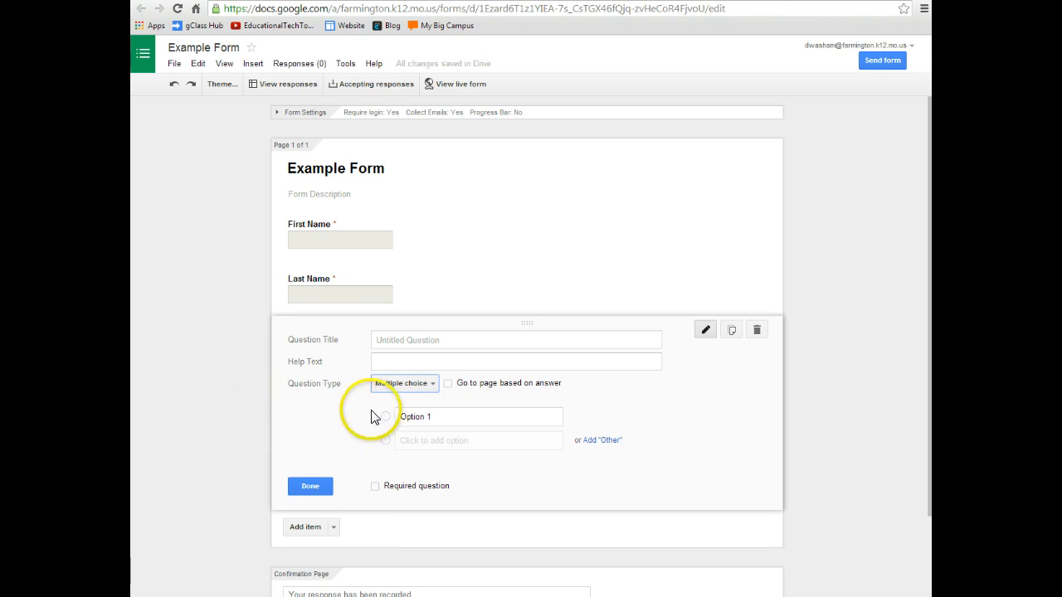
pyautogui.click(377, 489)
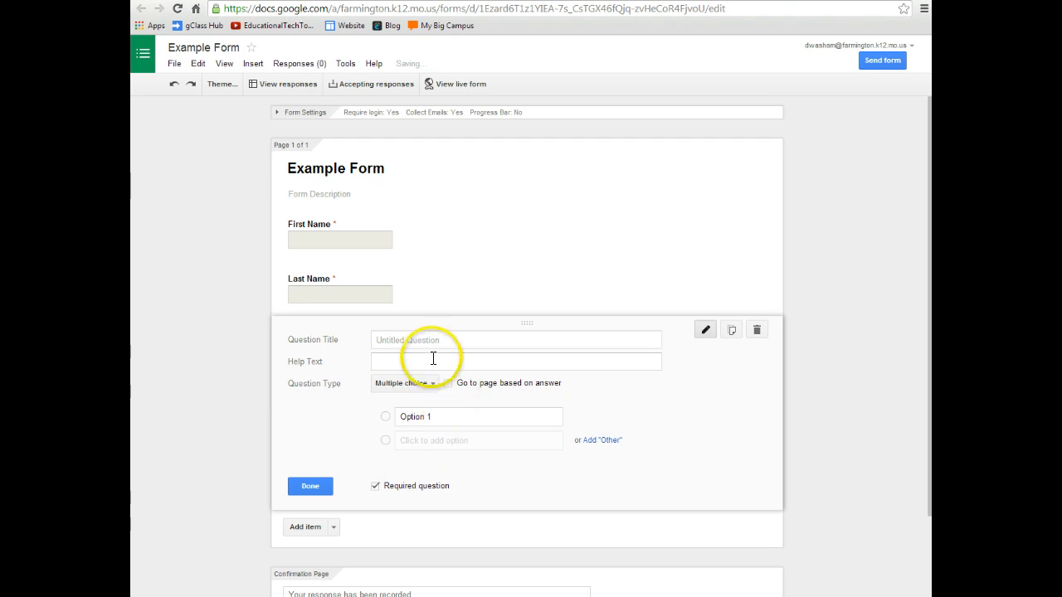
pyautogui.click(411, 340)
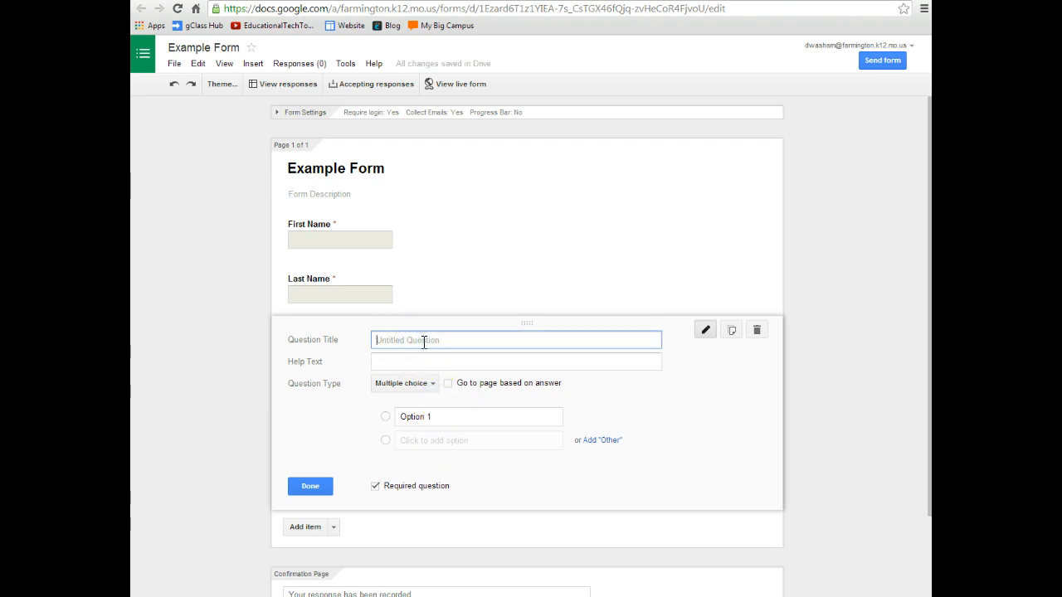
pyautogui.write('Wh')
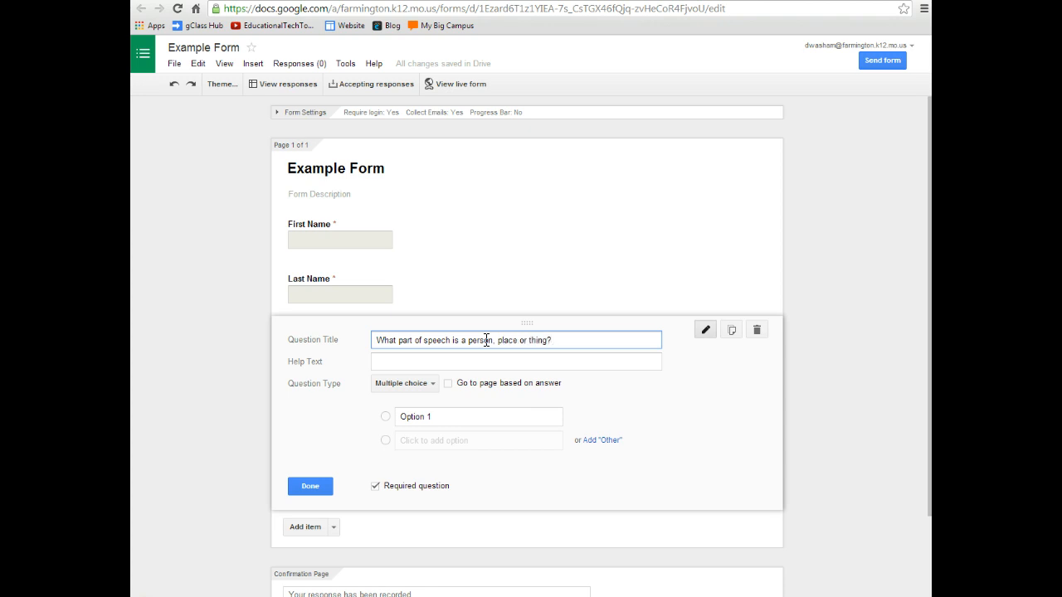
# Step: Enter Verb, Noun, Pronoun and Adverb as the answer options of the person, place or thing question and finish editing it
pyautogui.click(456, 418)
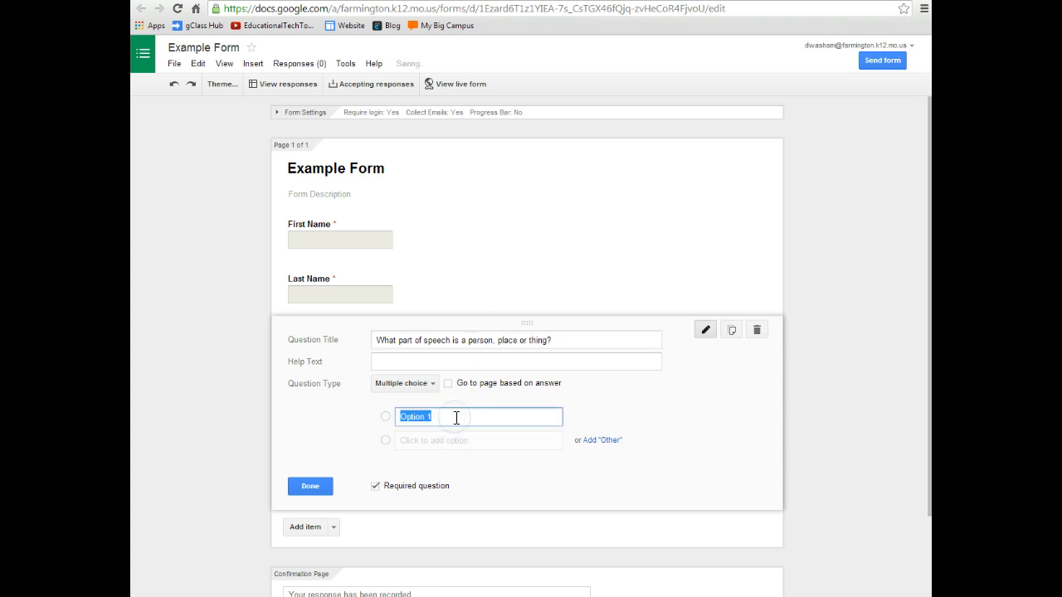
pyautogui.write('Verb')
pyautogui.press('Return')
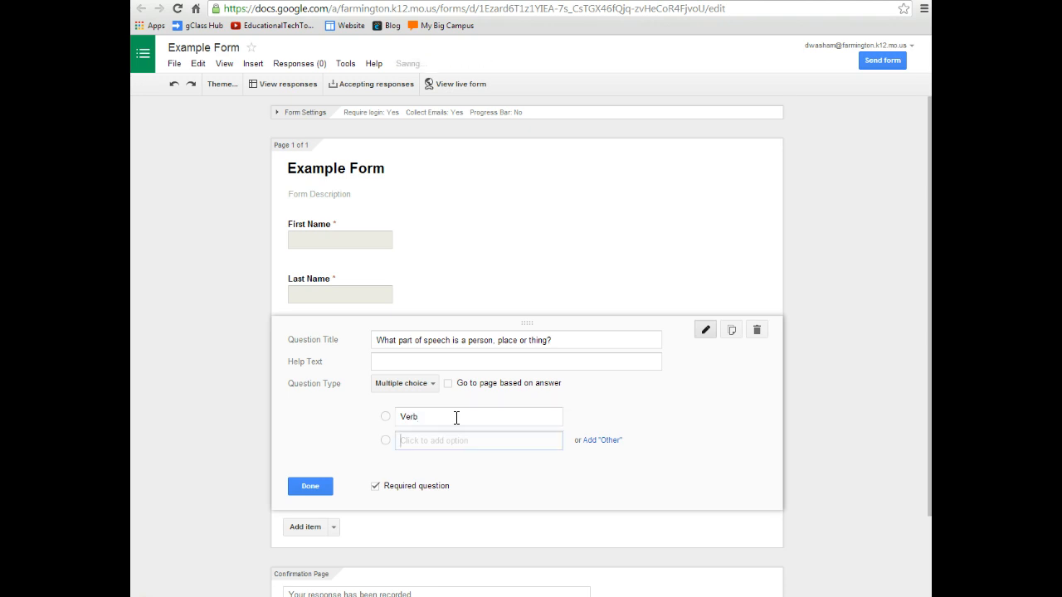
pyautogui.write('Noun')
pyautogui.press('Return')
pyautogui.write('Pronoun')
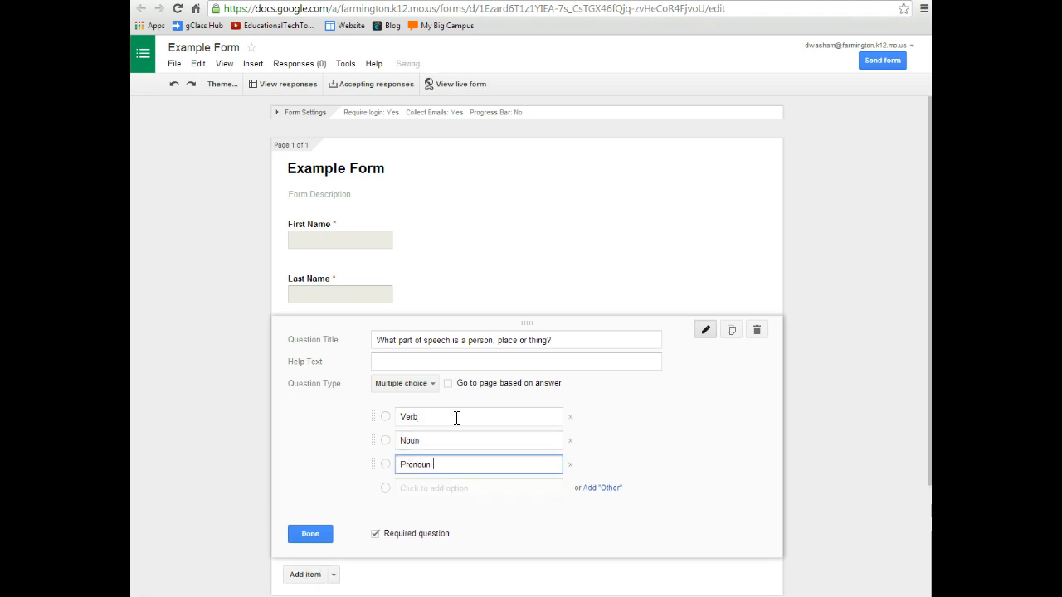
pyautogui.press('Return')
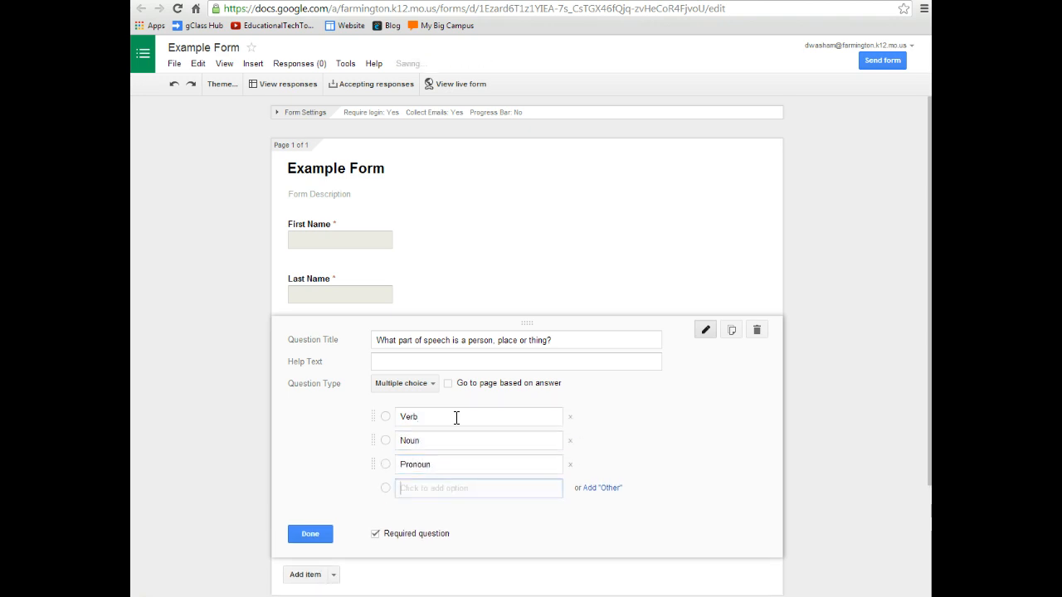
pyautogui.write('Adv')
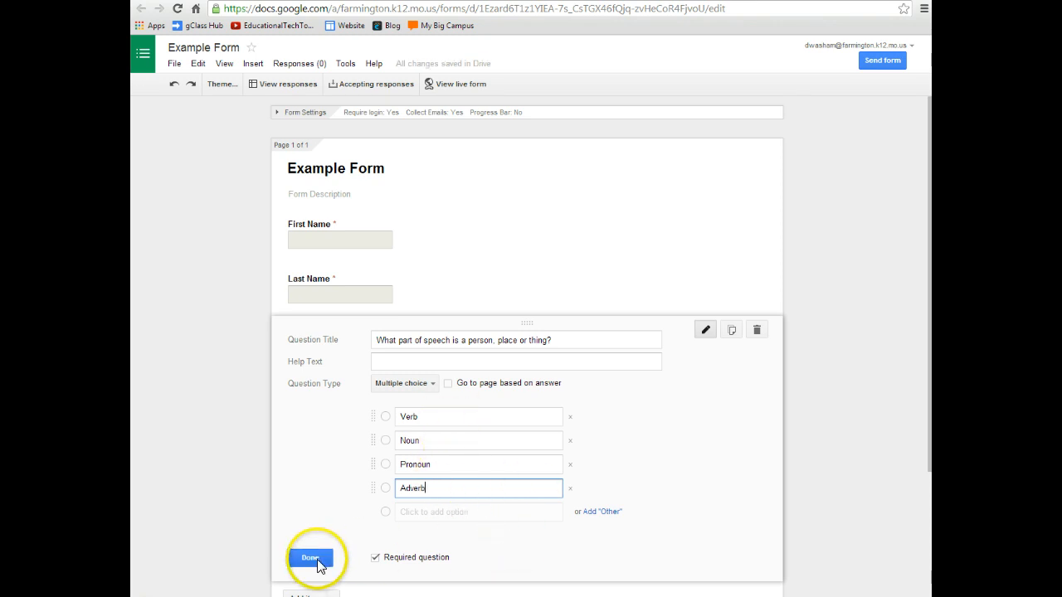
pyautogui.write('erb')
pyautogui.click(319, 562)
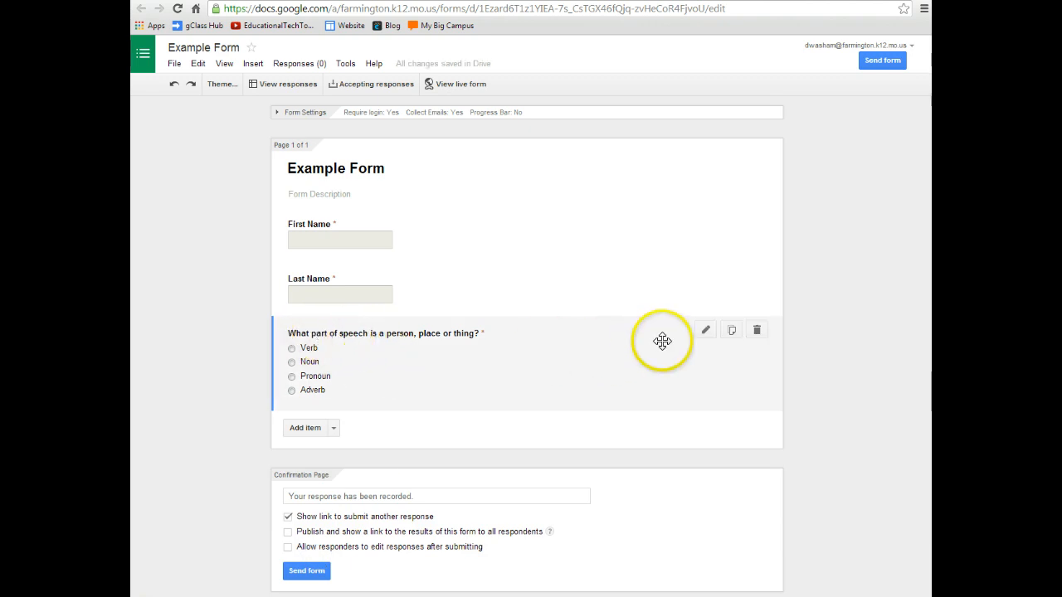
# Step: Duplicate the person, place or thing question, title the copy "What part of speech is an action?" and finish editing it
pyautogui.click(733, 331)
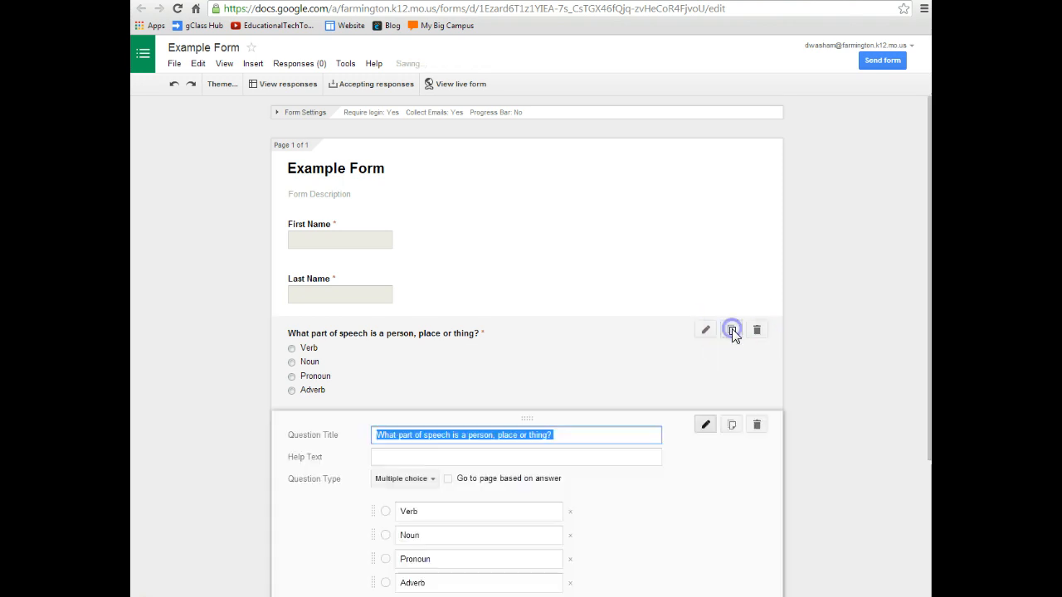
pyautogui.click(598, 435)
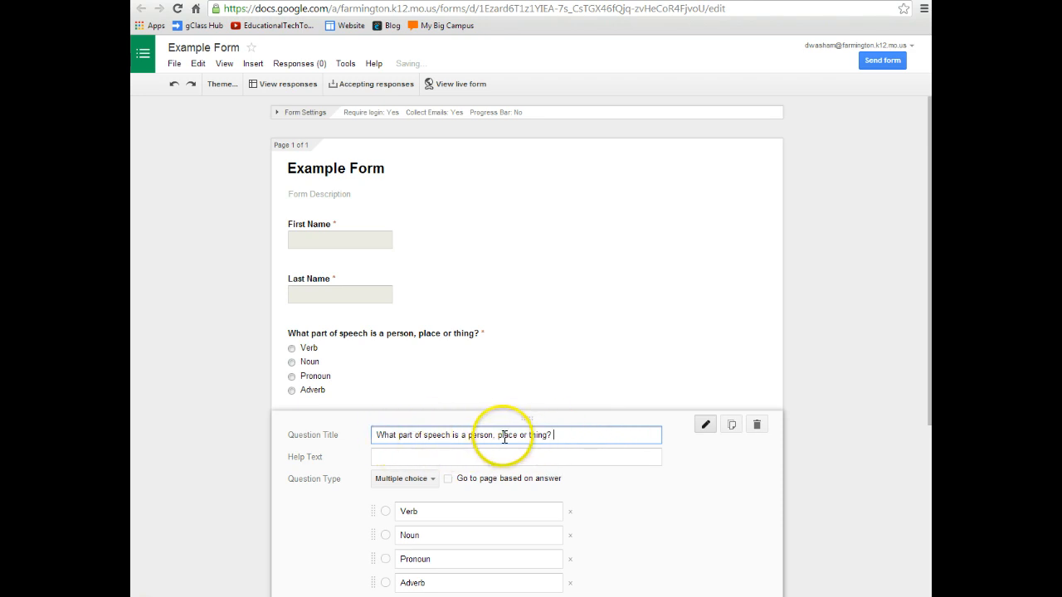
pyautogui.moveTo(468, 435); pyautogui.dragTo(546, 435)
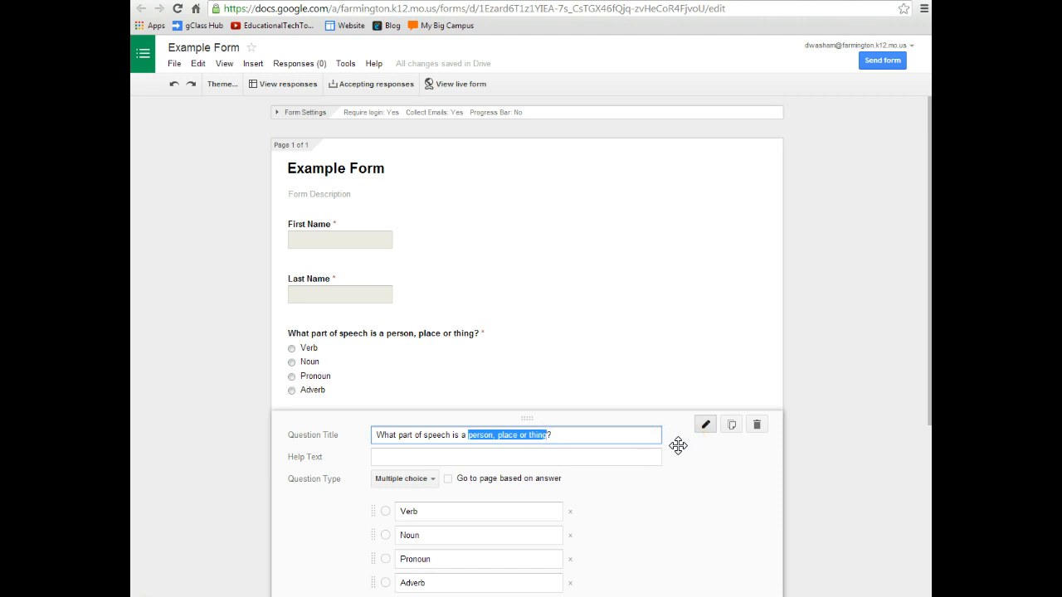
pyautogui.press('BackSpace')
pyautogui.scroll(-2, 569, 457)
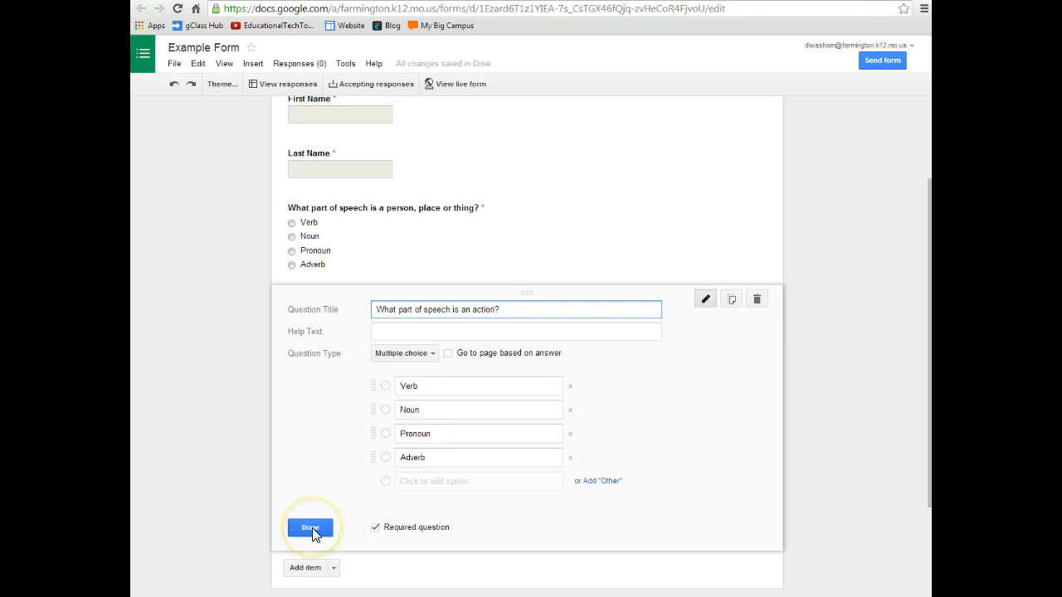
pyautogui.click(312, 531)
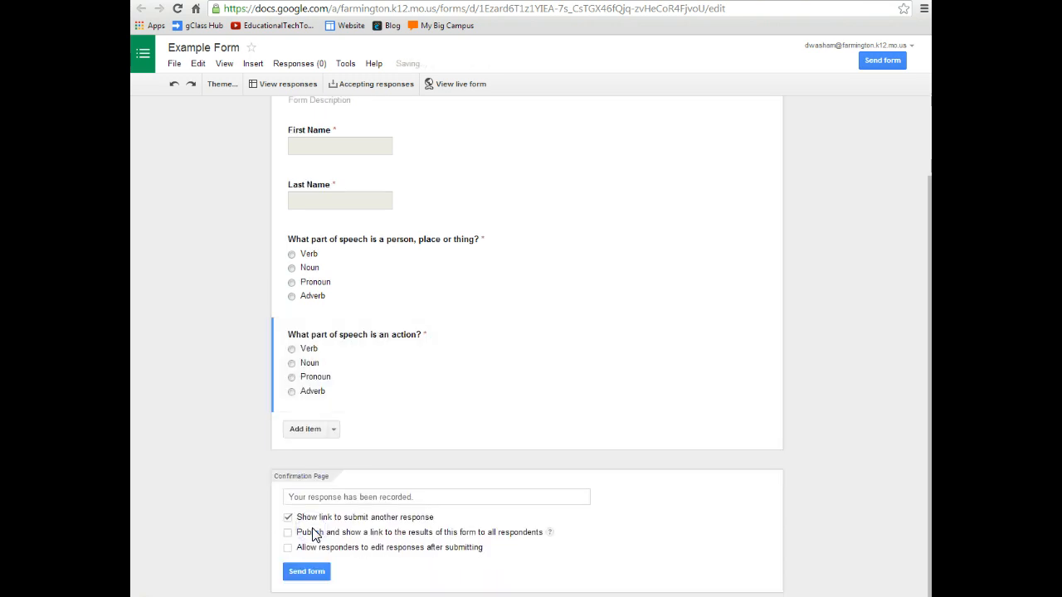
# Step: Add a Checkboxes question below the action question, titled "Which of the following are chemical changes?"
pyautogui.click(307, 429)
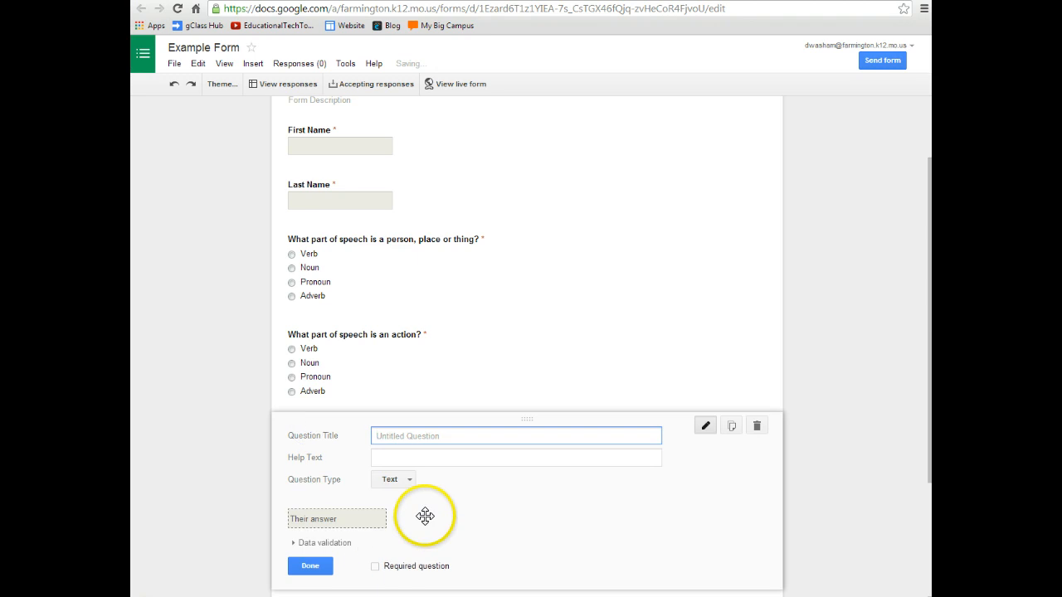
pyautogui.click(409, 418)
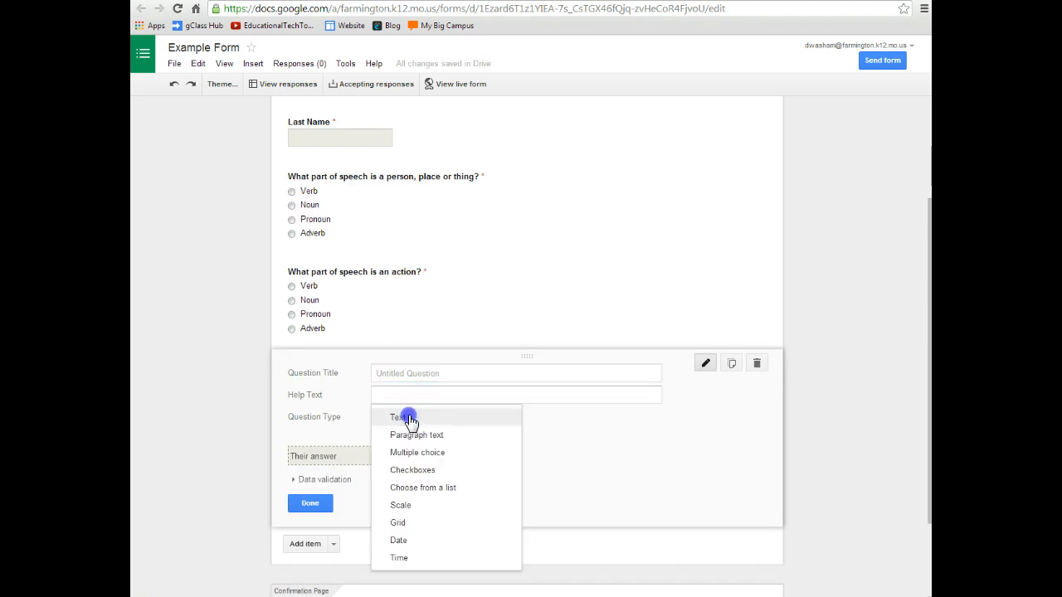
pyautogui.click(430, 471)
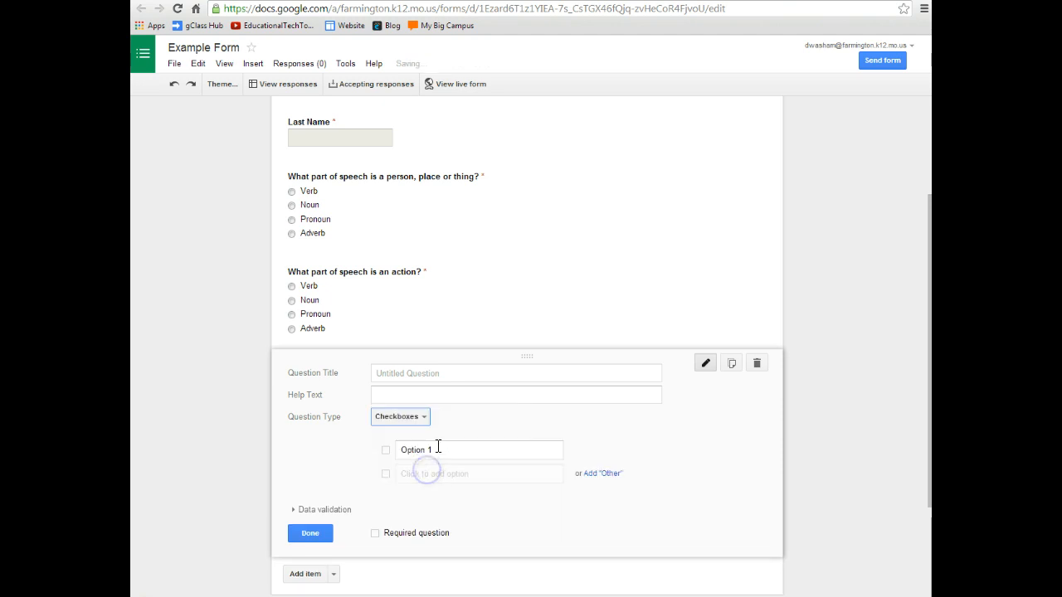
pyautogui.click(412, 375)
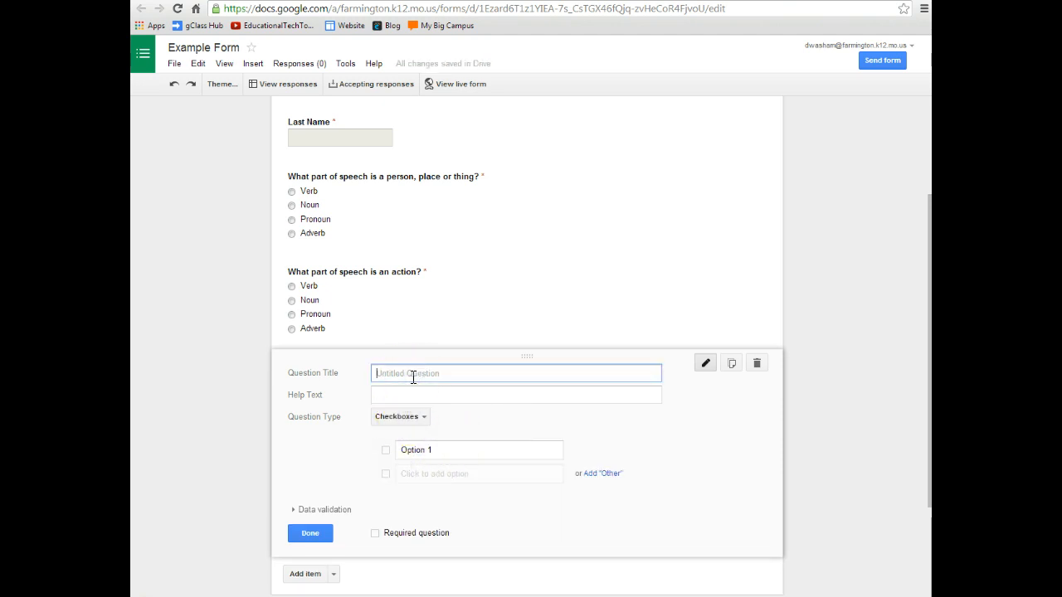
pyautogui.write('Whi')
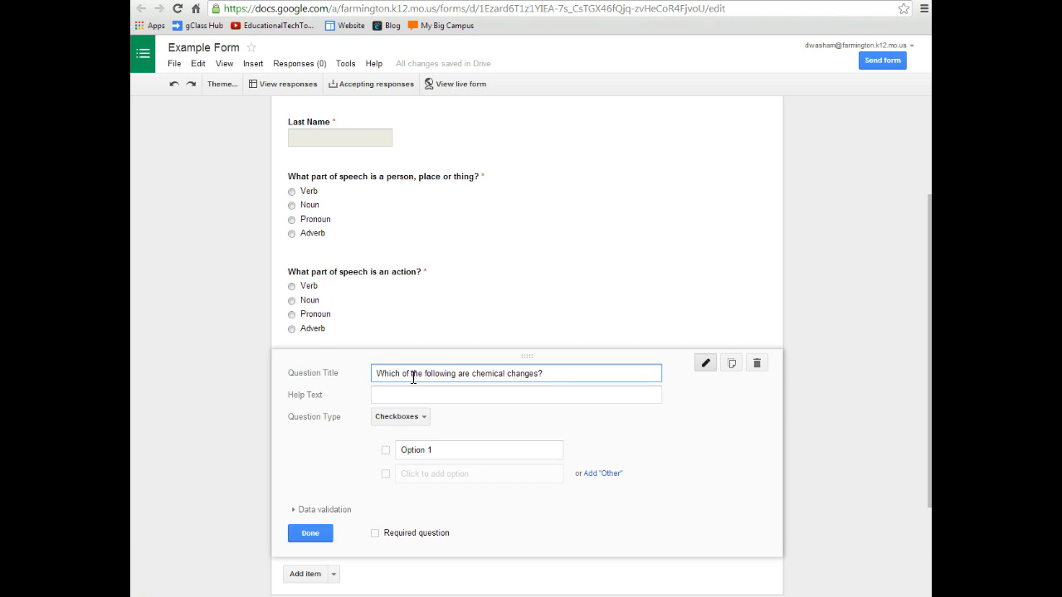
# Step: Give the chemical changes question the help text "More than one correct answer." and the options leaves burning, ice melting and wagon rusting
pyautogui.click(462, 394)
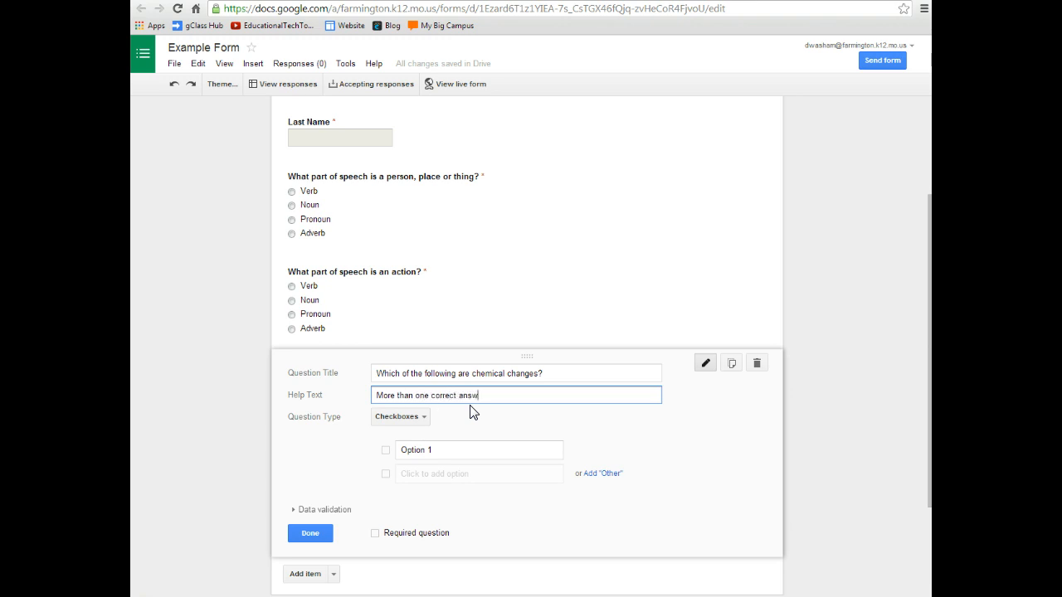
pyautogui.click(455, 449)
pyautogui.write('I')
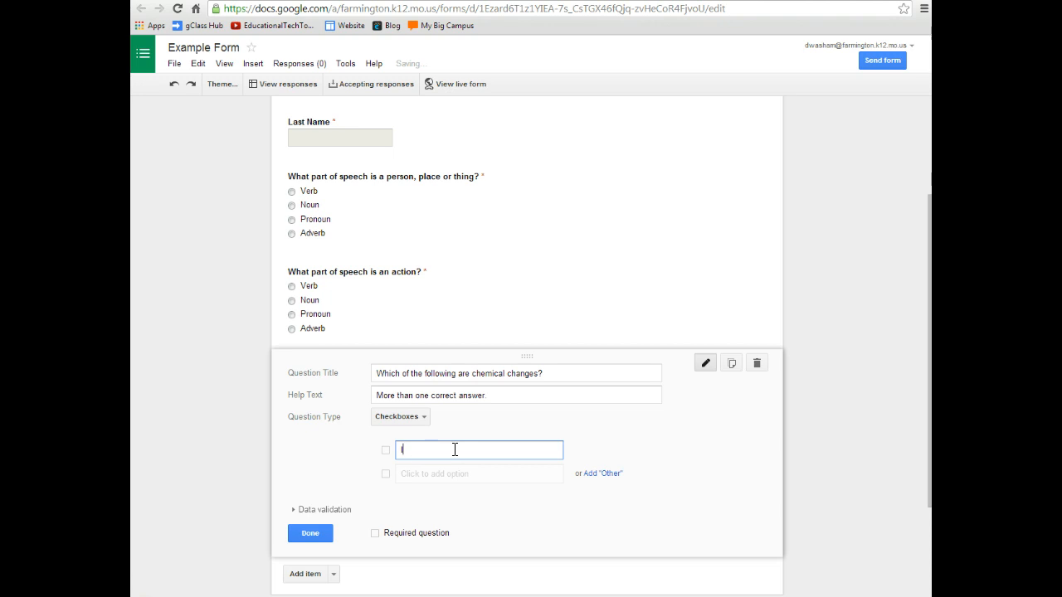
pyautogui.write('eaves burning')
pyautogui.press('Return')
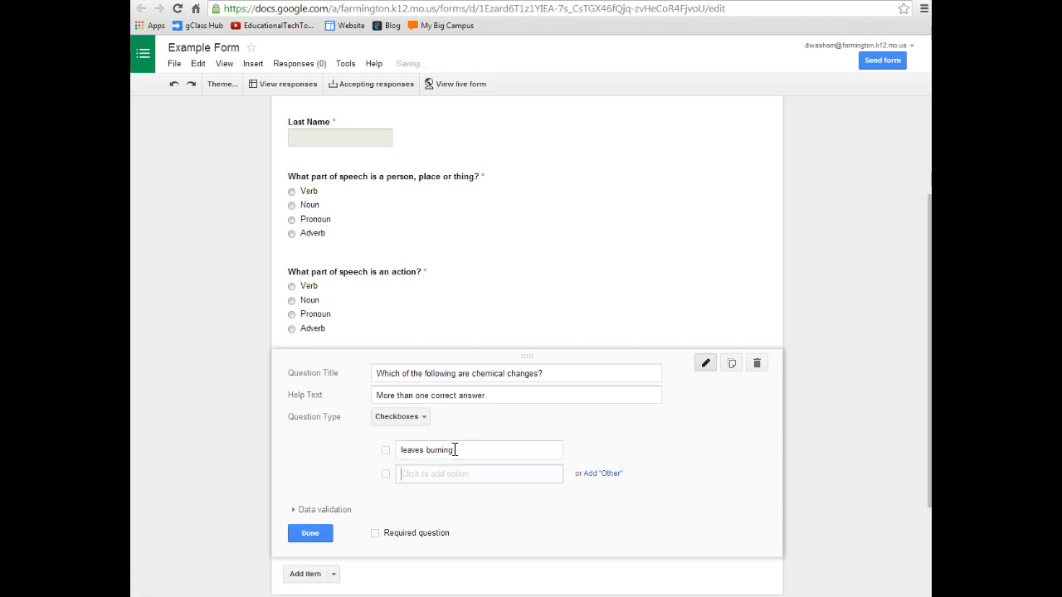
pyautogui.write('ice melting')
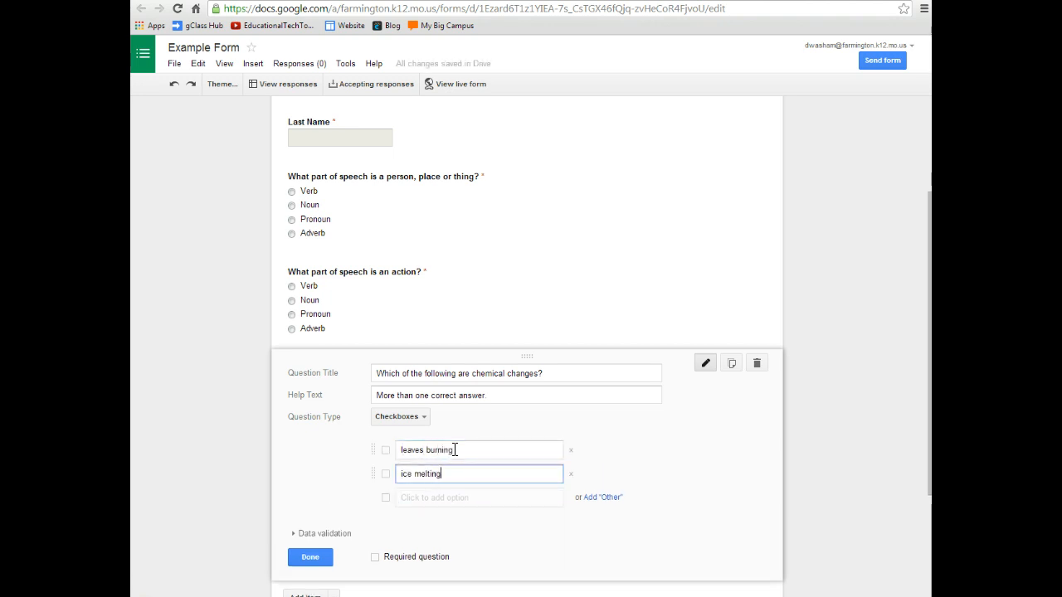
pyautogui.press('Return')
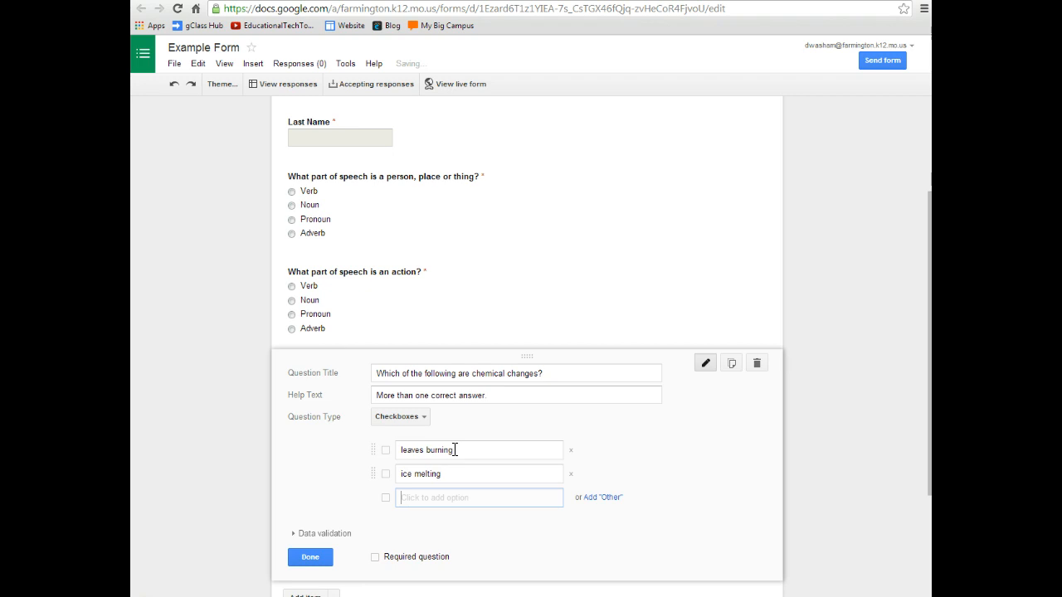
pyautogui.write('wag')
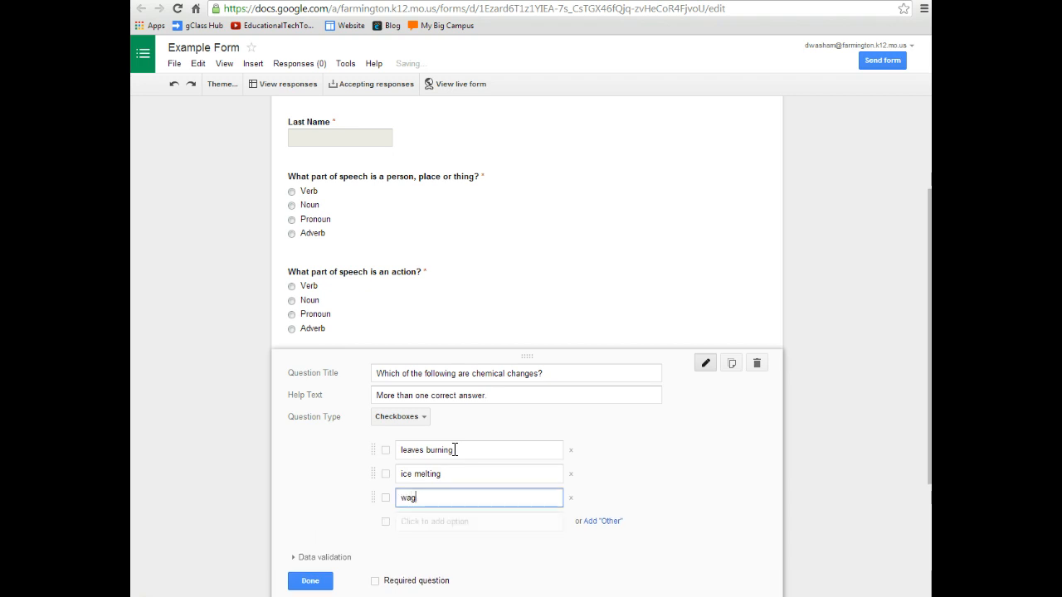
pyautogui.write('on rusting')
# Step: Make the chemical changes question required and finish editing it
pyautogui.click(375, 582)
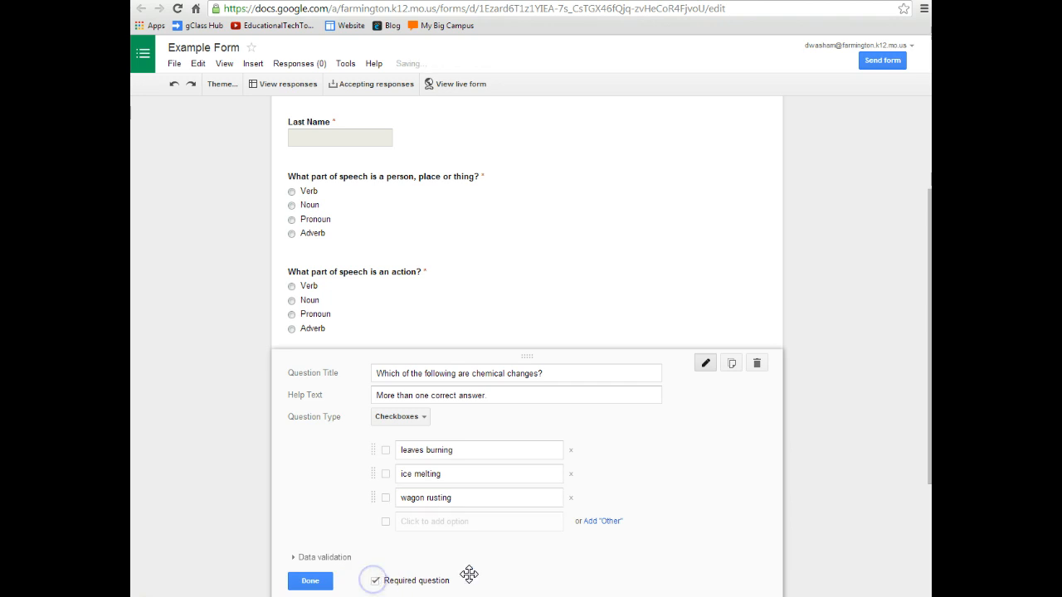
pyautogui.scroll(-3, 324, 517)
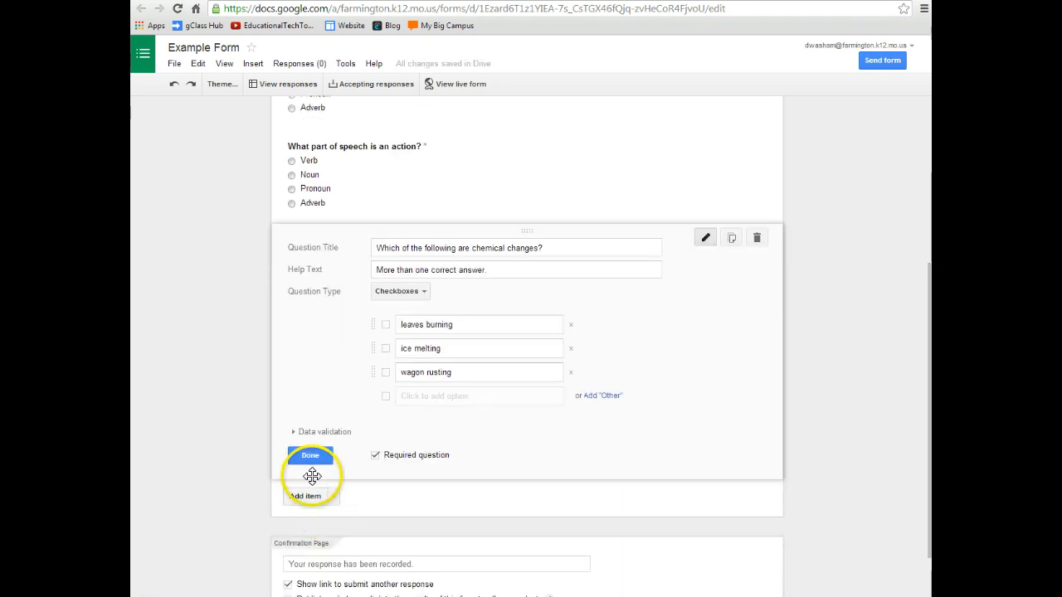
pyautogui.click(311, 453)
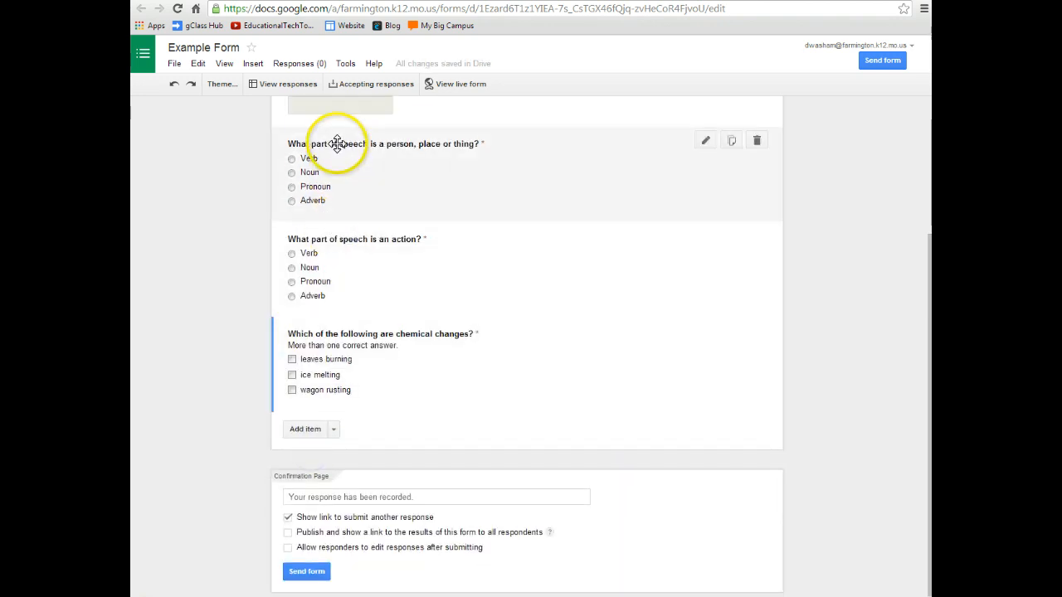
# Step: Insert an image item below the chemical changes question by uploading the picture "images (1)" from the Downloads folder
pyautogui.click(333, 431)
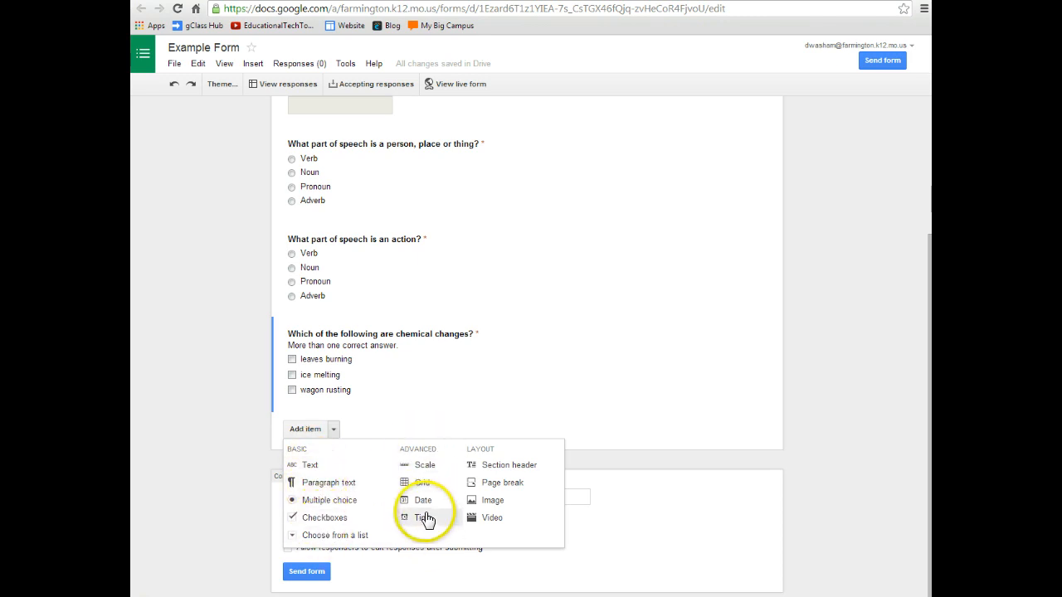
pyautogui.click(495, 509)
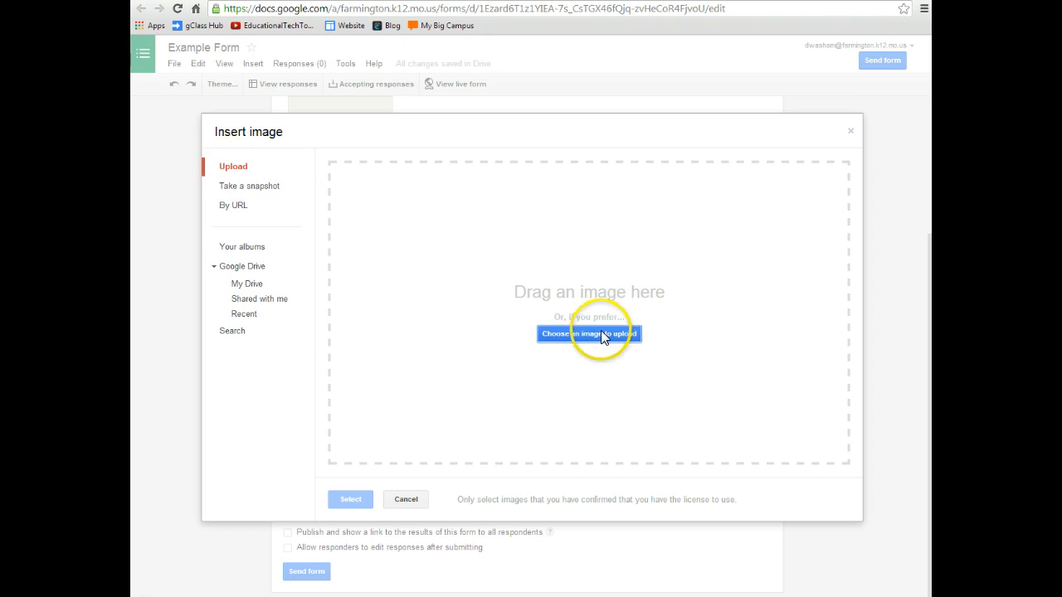
pyautogui.click(232, 207)
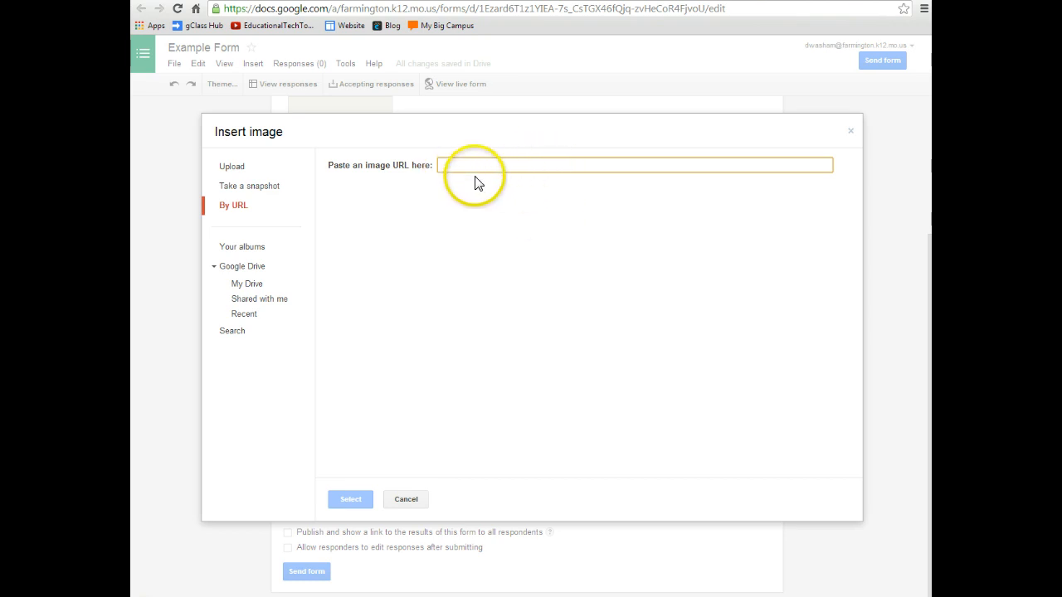
pyautogui.click(237, 169)
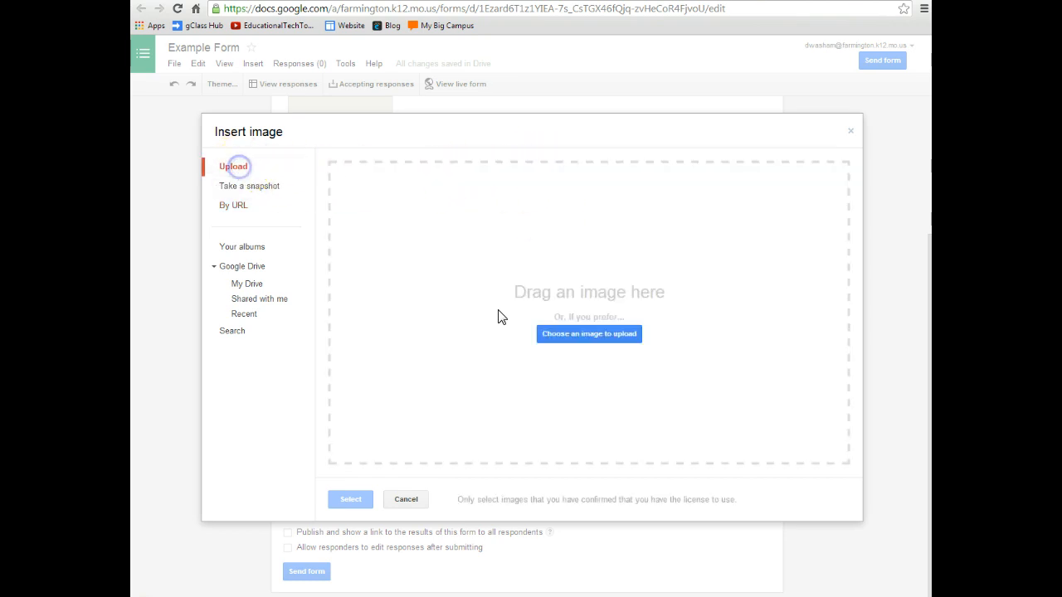
pyautogui.click(588, 336)
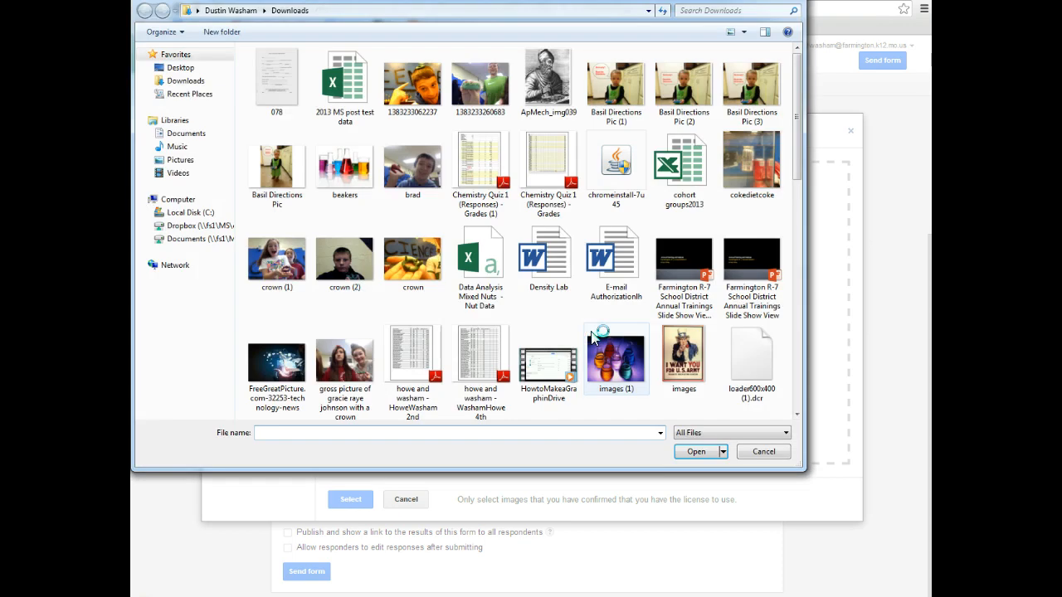
pyautogui.doubleClick(618, 363)
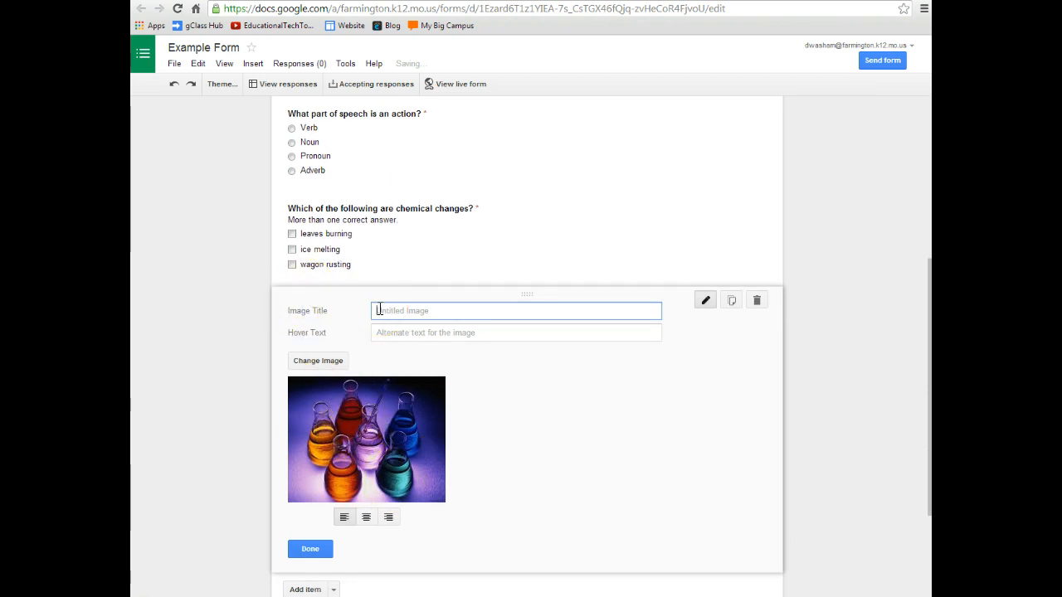
# Step: Title the flasks image "Use this picture to answer the next question.", centre it and finish editing it
pyautogui.write('Use this picture to answer the next question.')
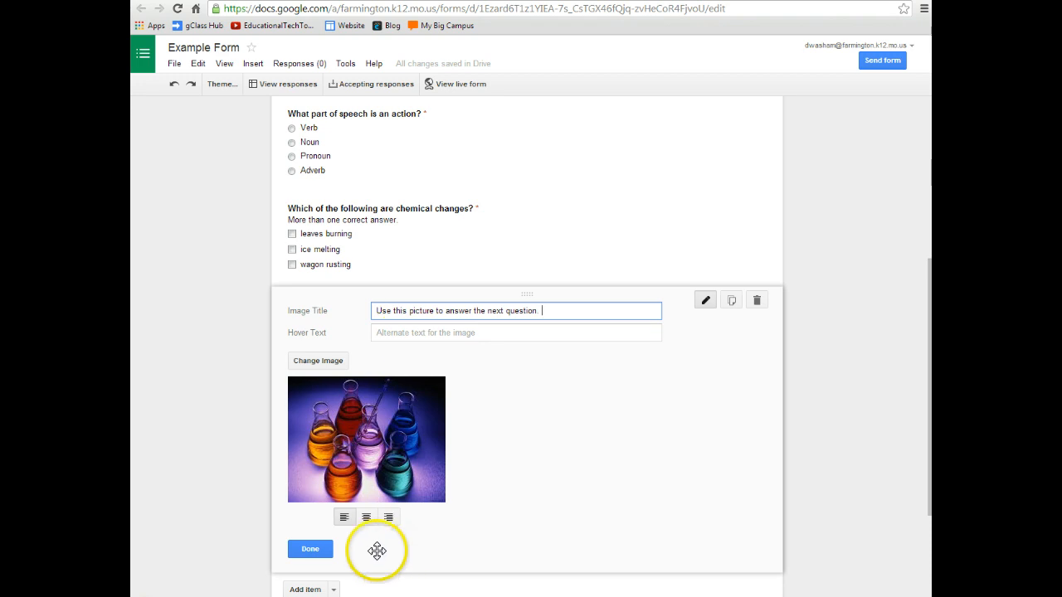
pyautogui.click(366, 518)
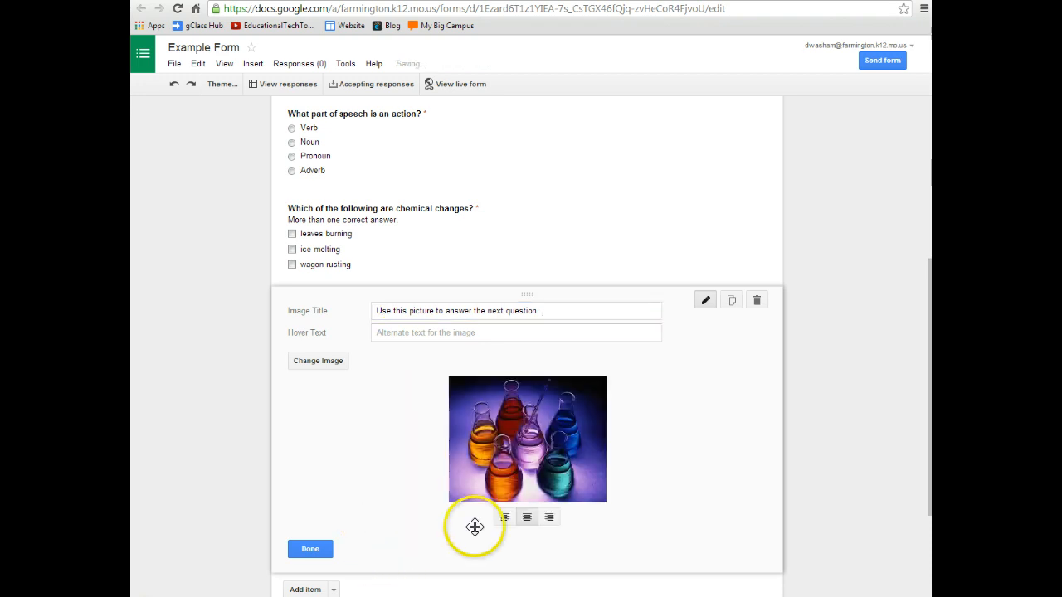
pyautogui.click(310, 548)
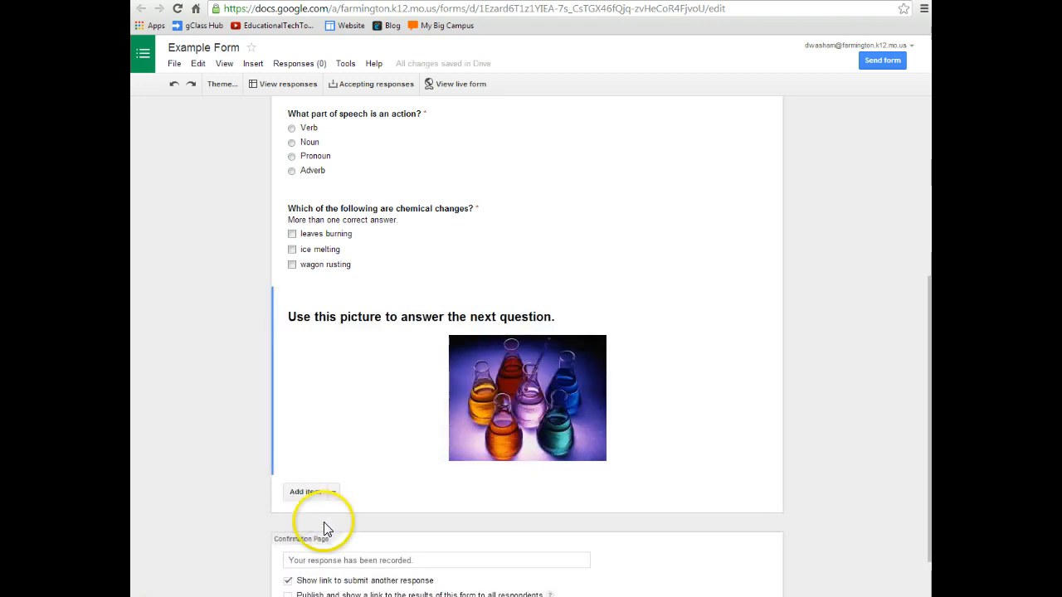
pyautogui.scroll(-1, 390, 473)
pyautogui.click(305, 429)
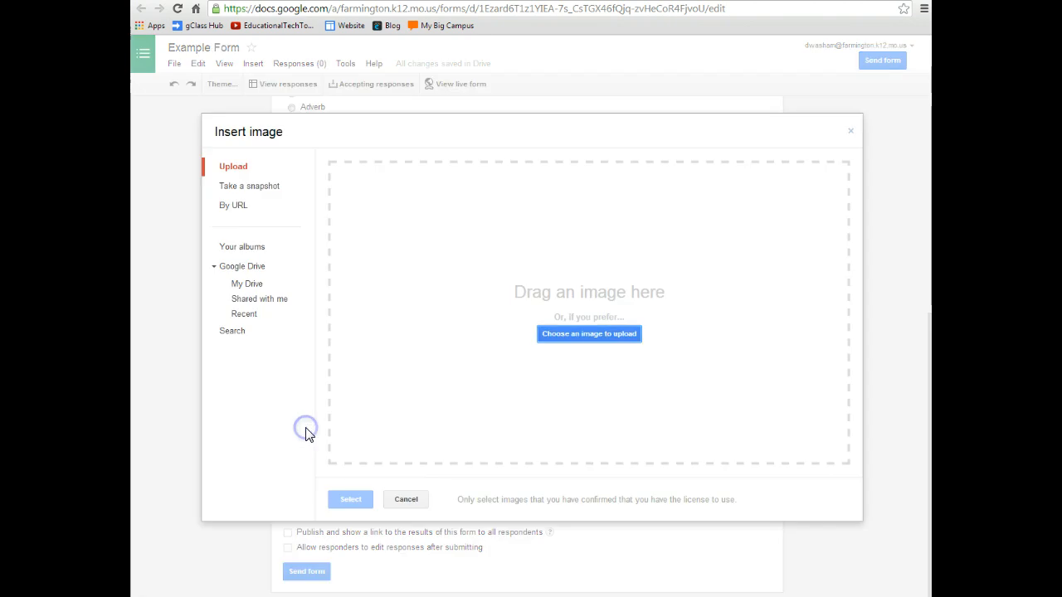
pyautogui.click(391, 501)
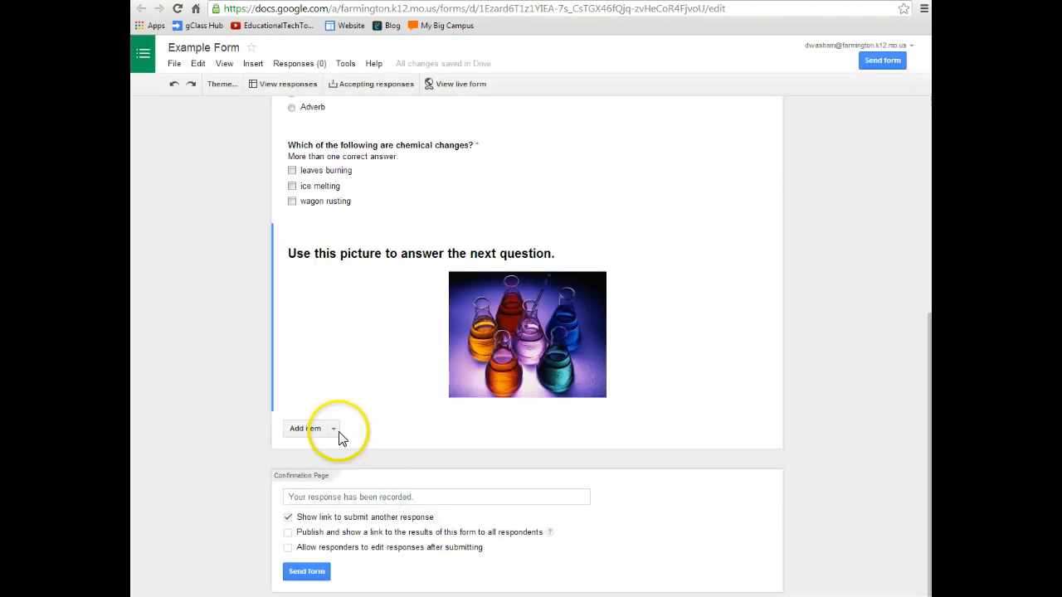
# Step: Add a required Paragraph text question below the image, titled "How are these used in class?", and finish editing it
pyautogui.click(334, 429)
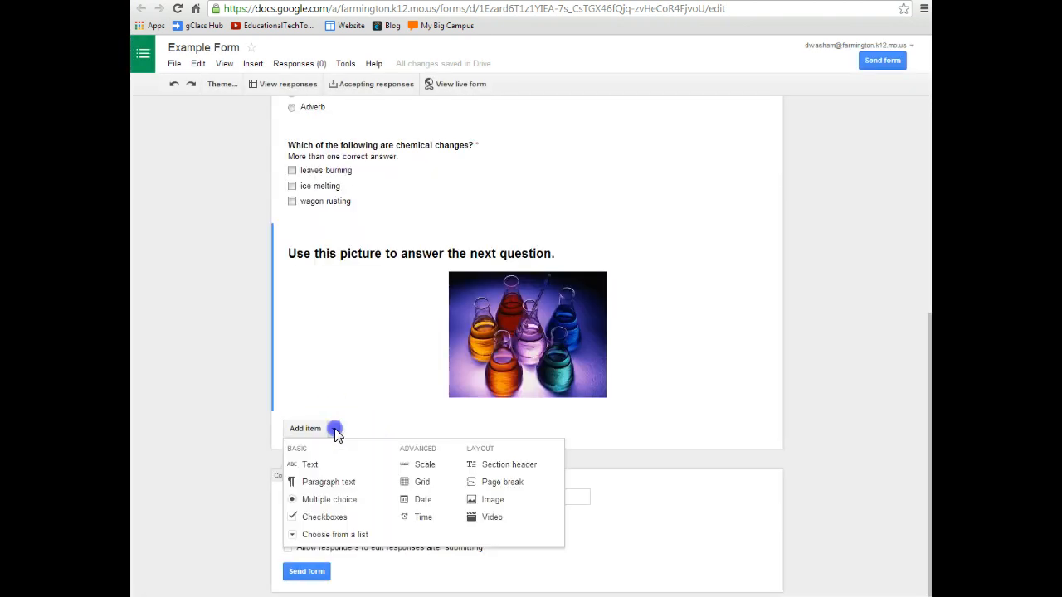
pyautogui.click(321, 488)
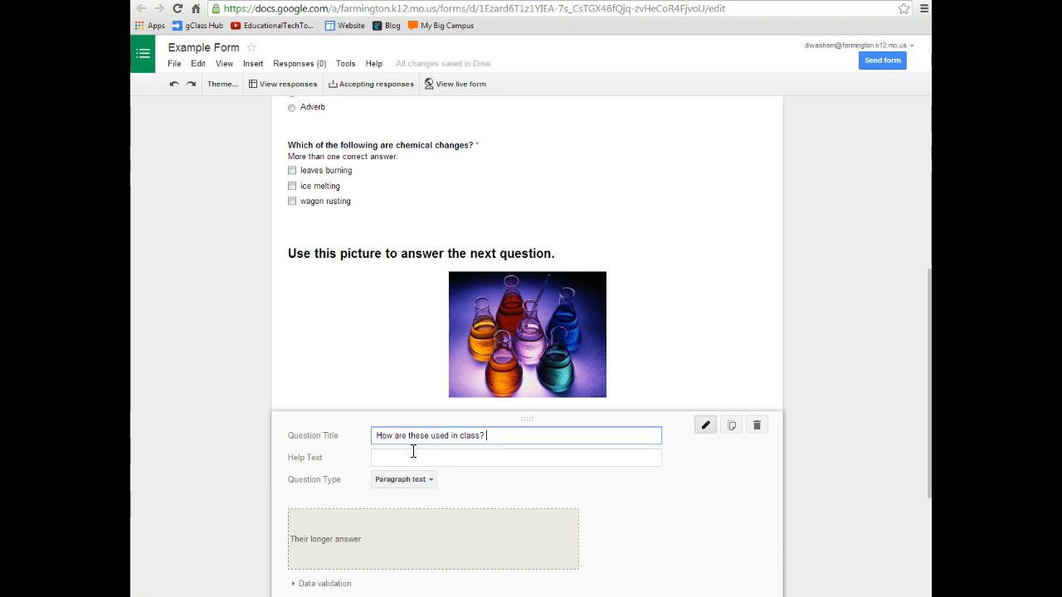
pyautogui.scroll(-1, 415, 425)
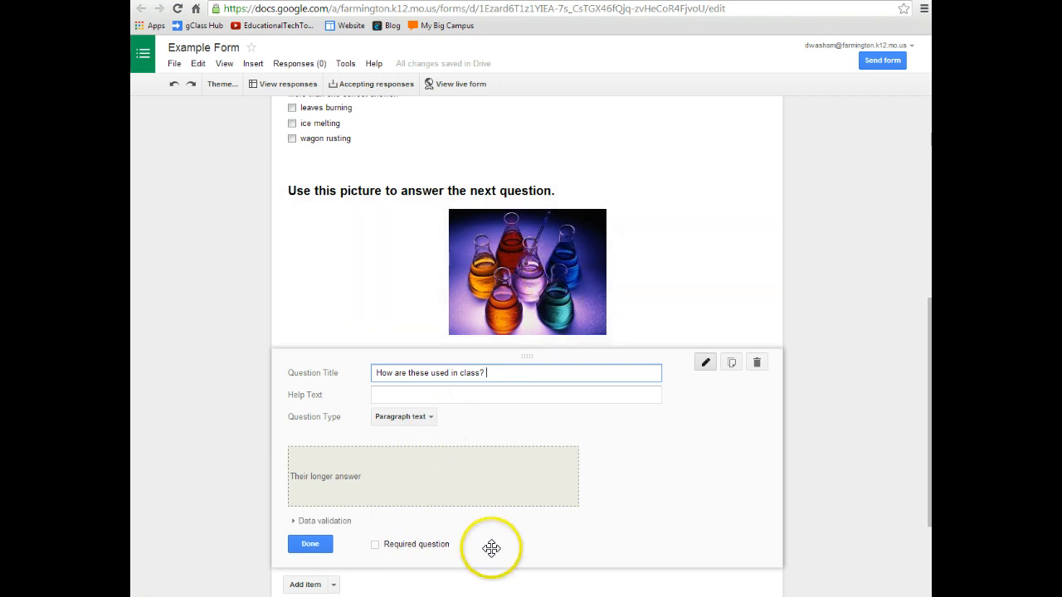
pyautogui.click(375, 546)
pyautogui.click(310, 547)
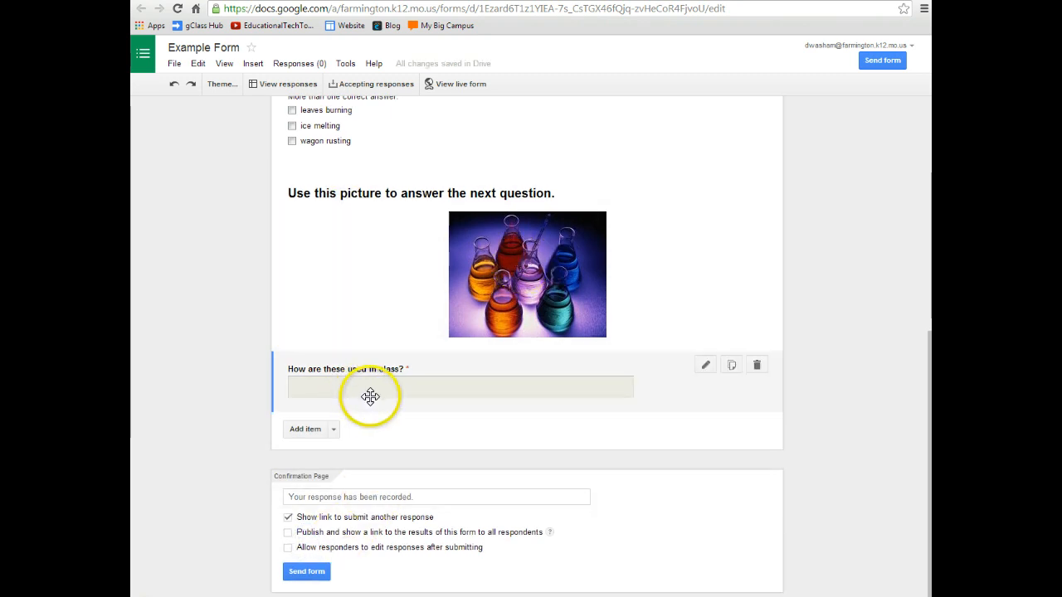
# Step: Search YouTube for "bill nye" and insert the video "Bill Nye The Science Guy on Ocean Currents" below the paragraph question
pyautogui.click(332, 429)
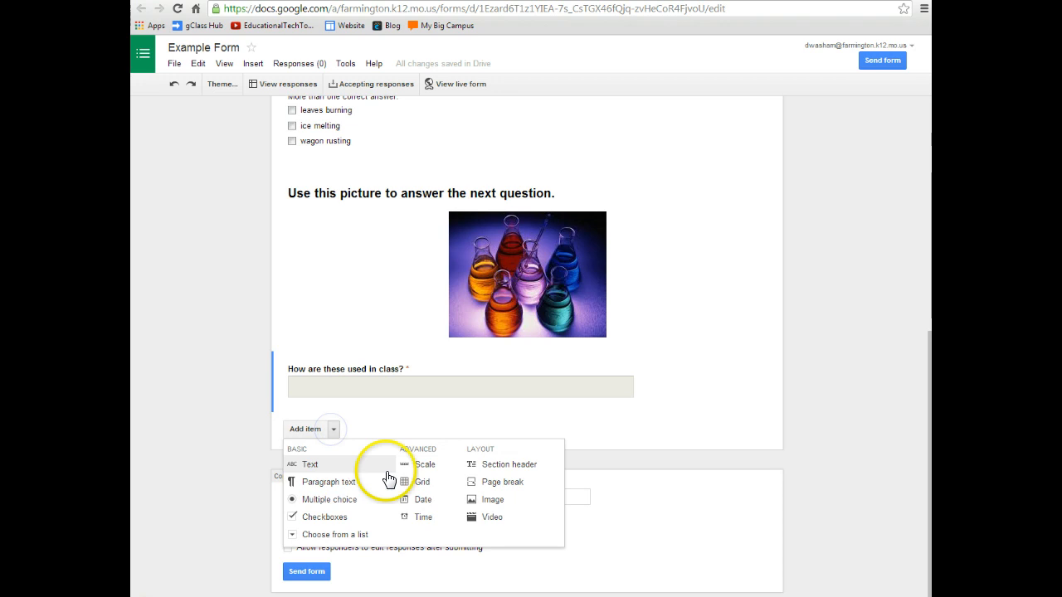
pyautogui.click(492, 518)
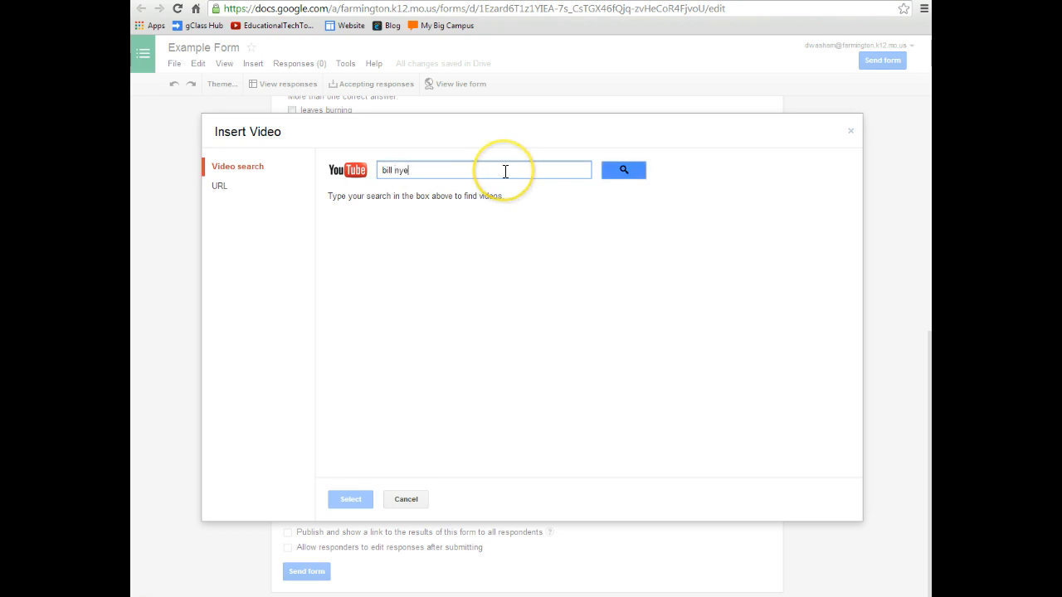
pyautogui.click(628, 169)
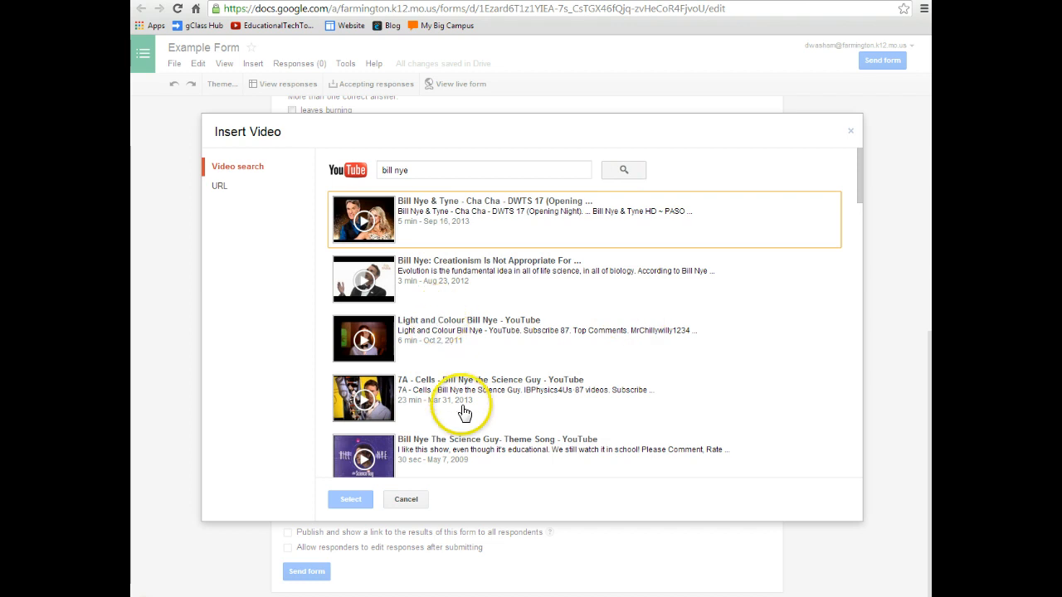
pyautogui.scroll(-5, 462, 357)
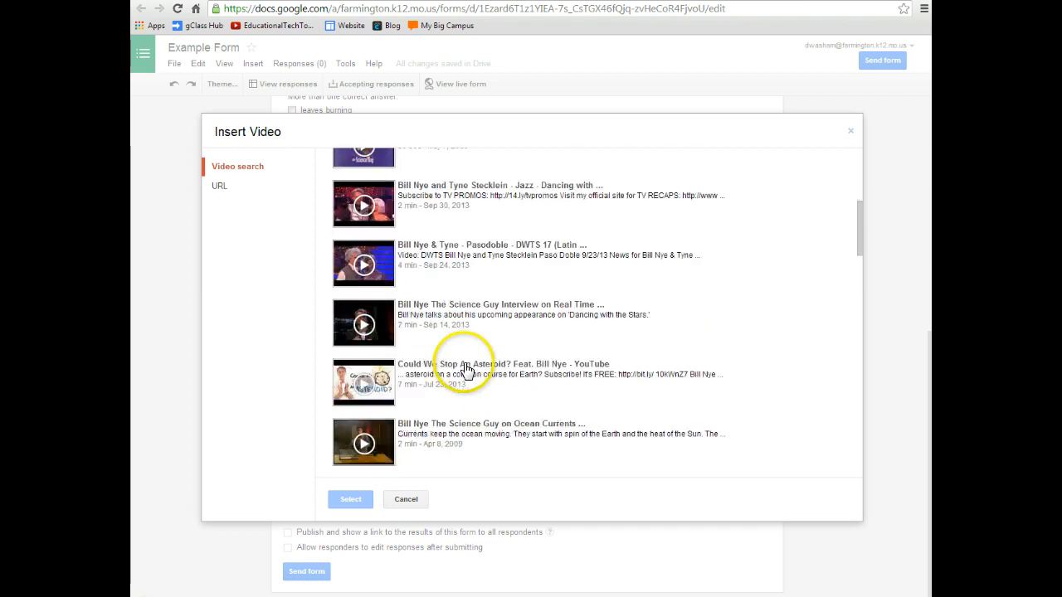
pyautogui.scroll(-1, 465, 370)
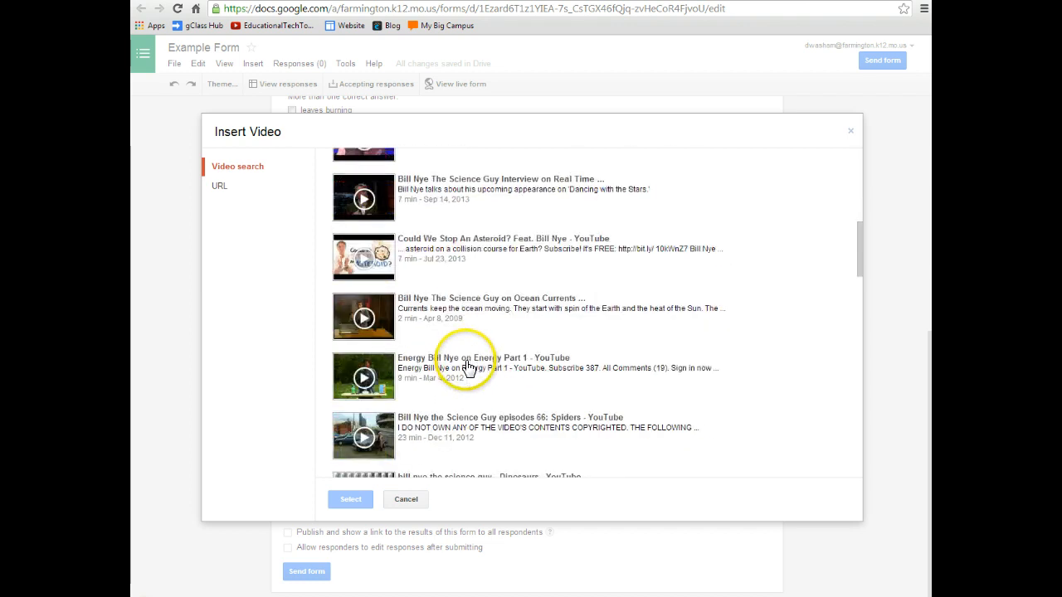
pyautogui.click(339, 309)
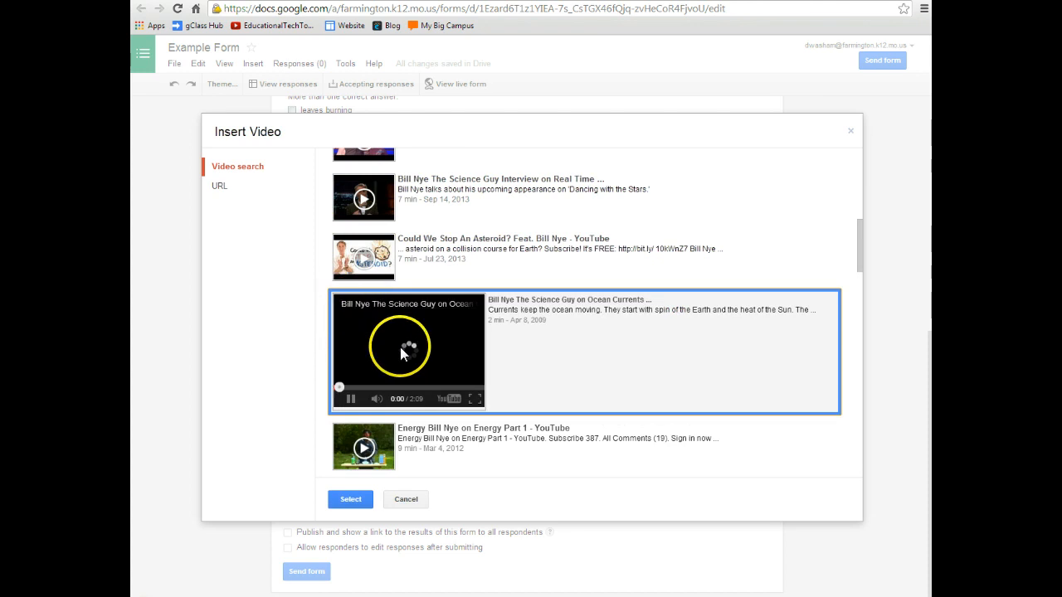
pyautogui.click(351, 400)
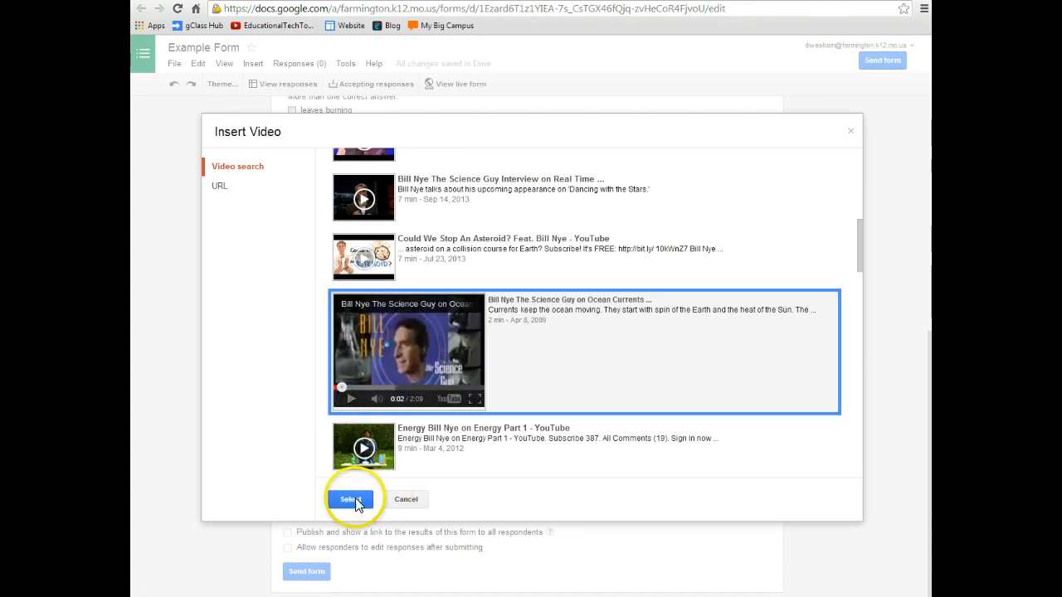
pyautogui.click(351, 499)
# Step: Centre the video, title it "Use this video to answer the next questions." and finish editing it
pyautogui.scroll(-2, 481, 443)
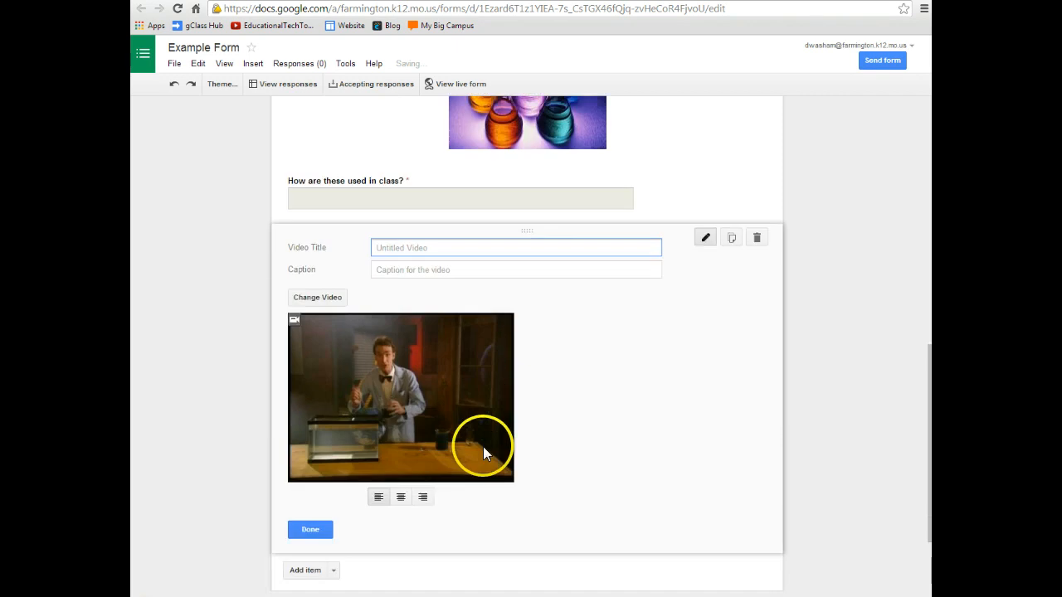
pyautogui.click(400, 497)
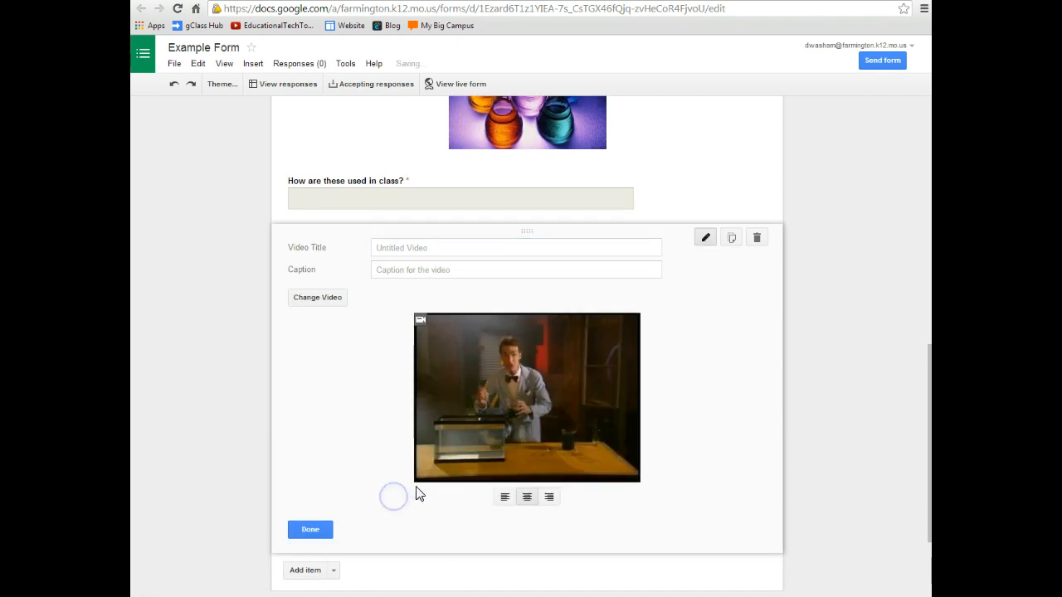
pyautogui.click(432, 248)
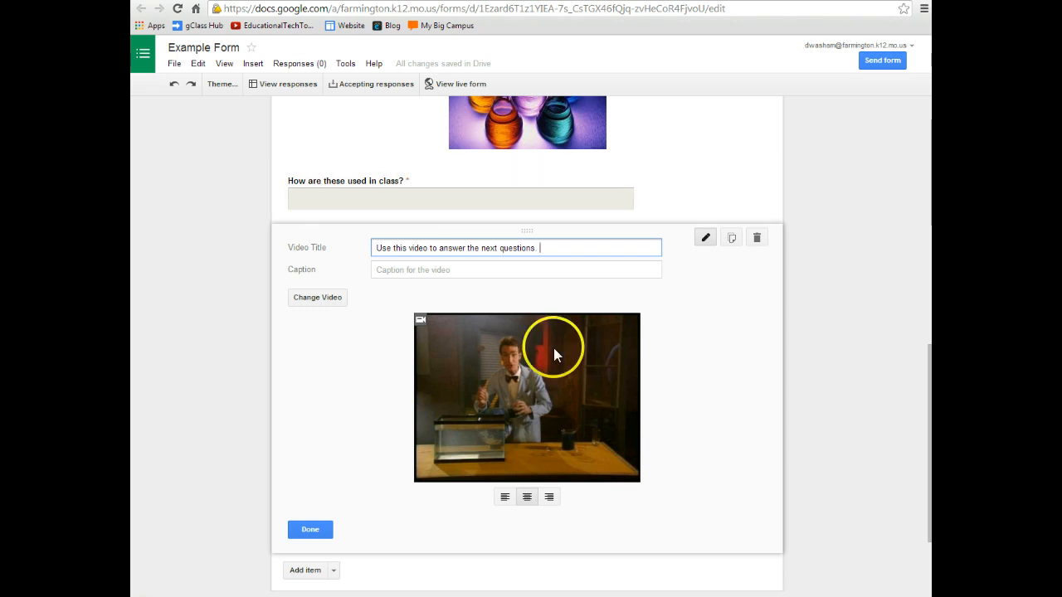
pyautogui.click(311, 529)
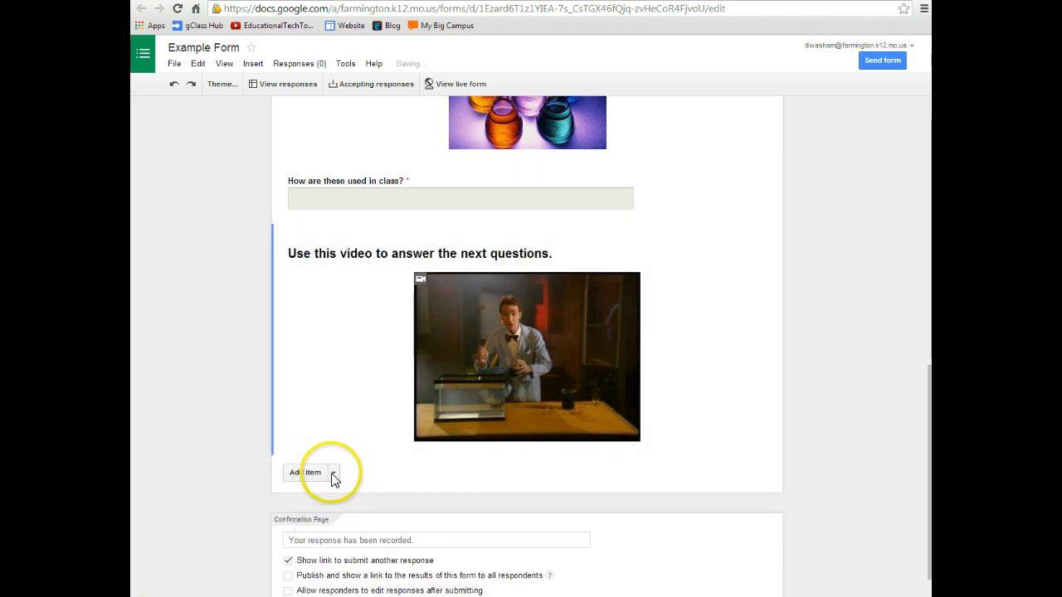
# Step: Add a required Multiple choice question below the video, titled "Question Here", keep its default option and finish editing it
pyautogui.click(333, 474)
pyautogui.click(326, 543)
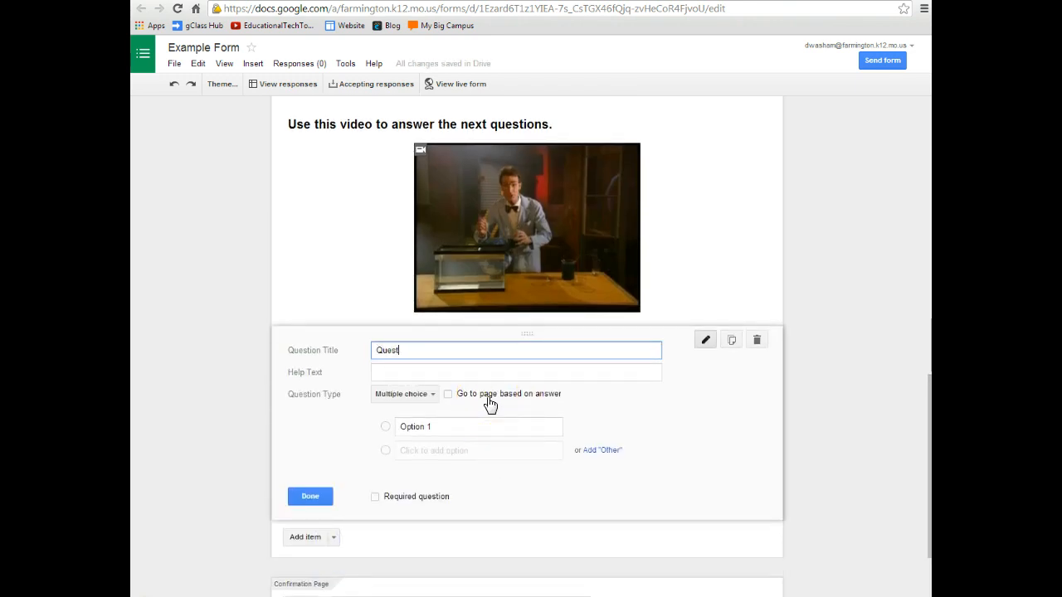
pyautogui.press('Tab')
pyautogui.press('Tab')
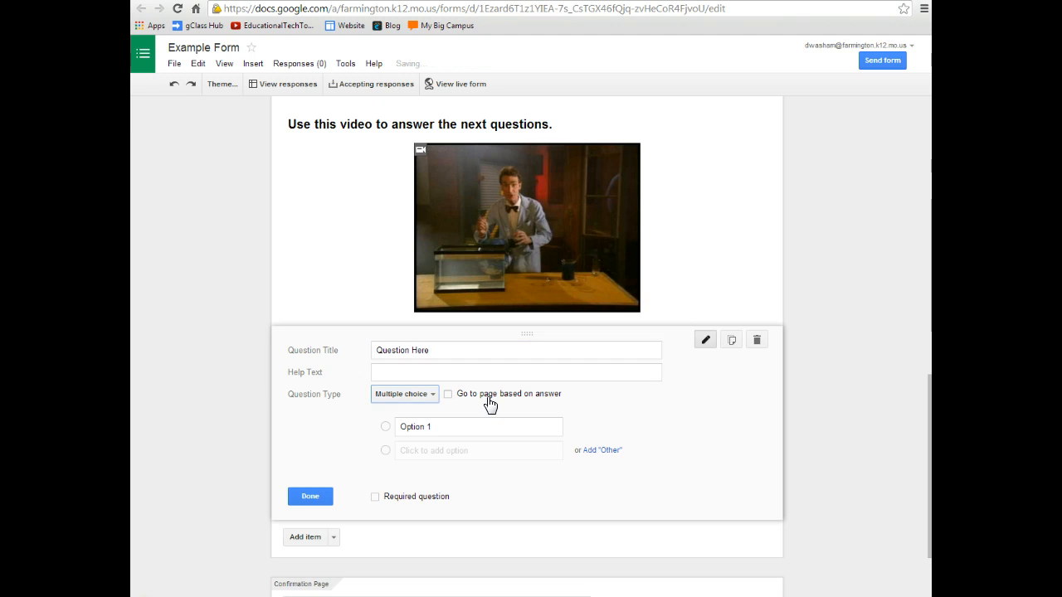
pyautogui.press('Tab')
pyautogui.click(457, 428)
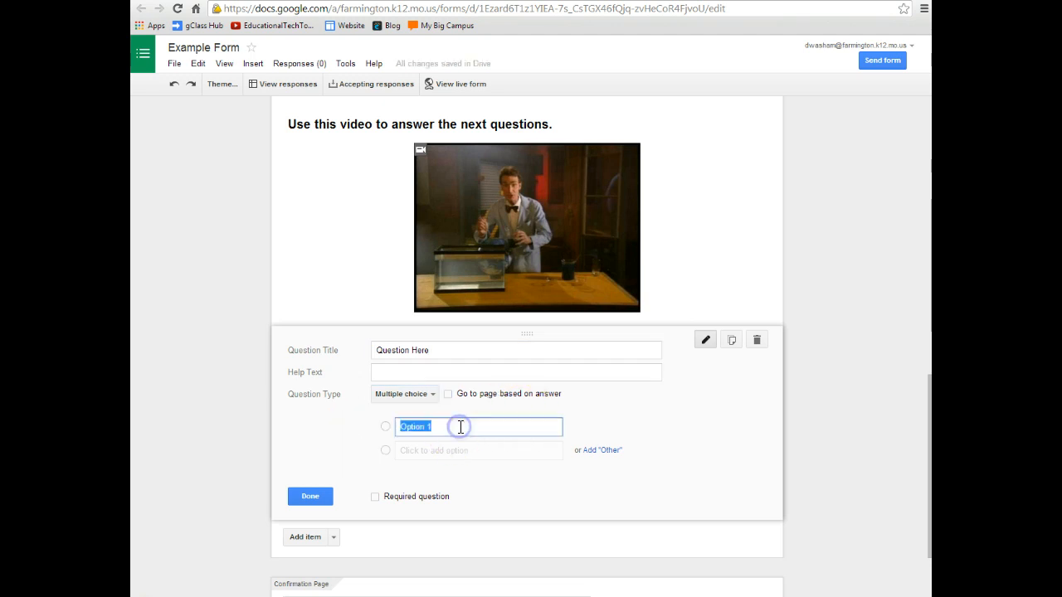
pyautogui.click(373, 497)
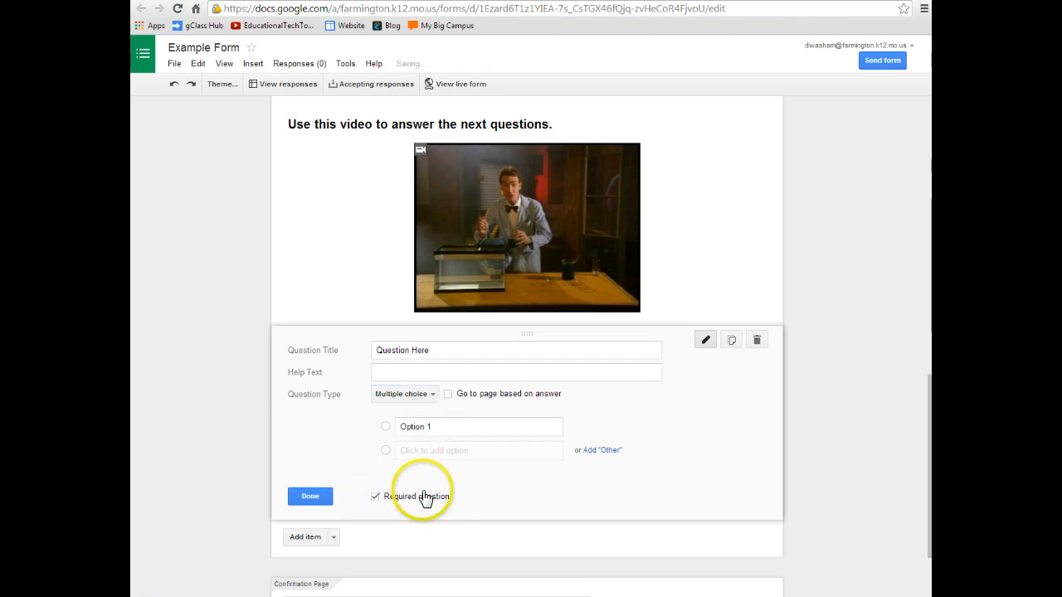
pyautogui.click(308, 497)
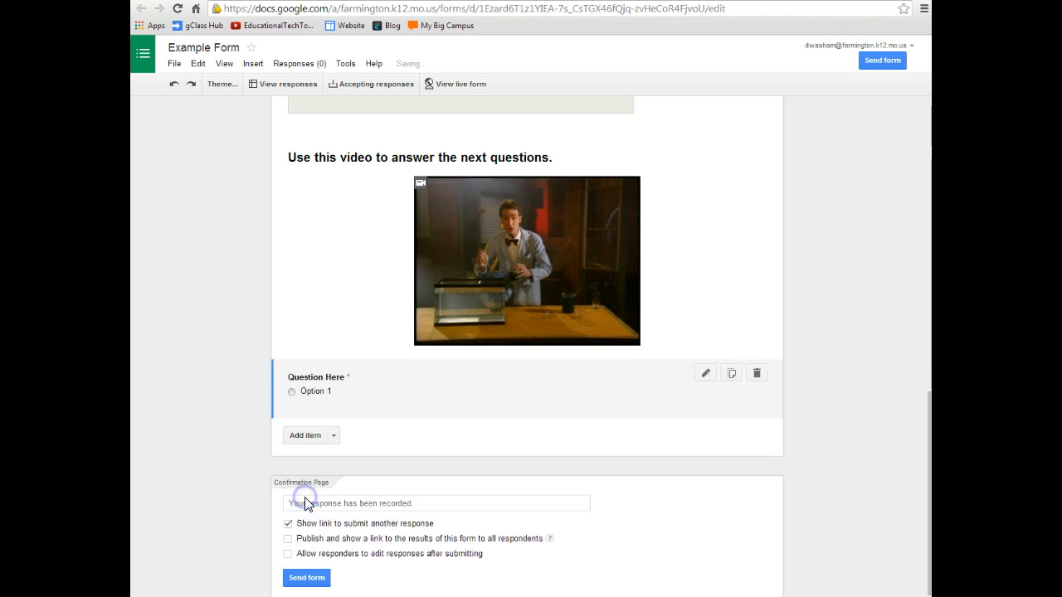
# Step: Open the live form and review its name fields, quiz questions, picture and paragraph answer box
pyautogui.scroll(8, 426, 496)
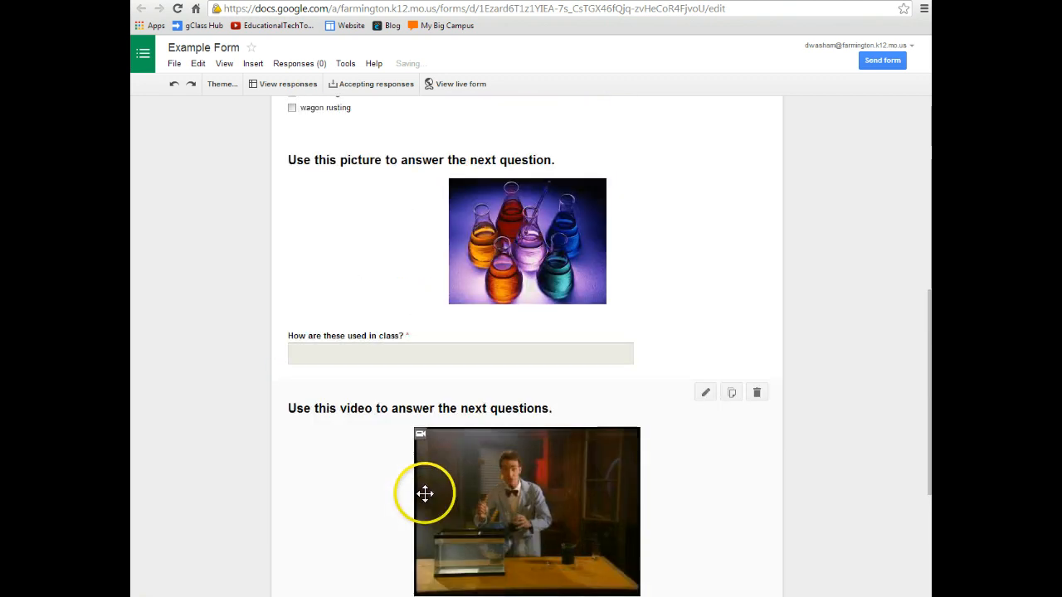
pyautogui.scroll(2, 424, 213)
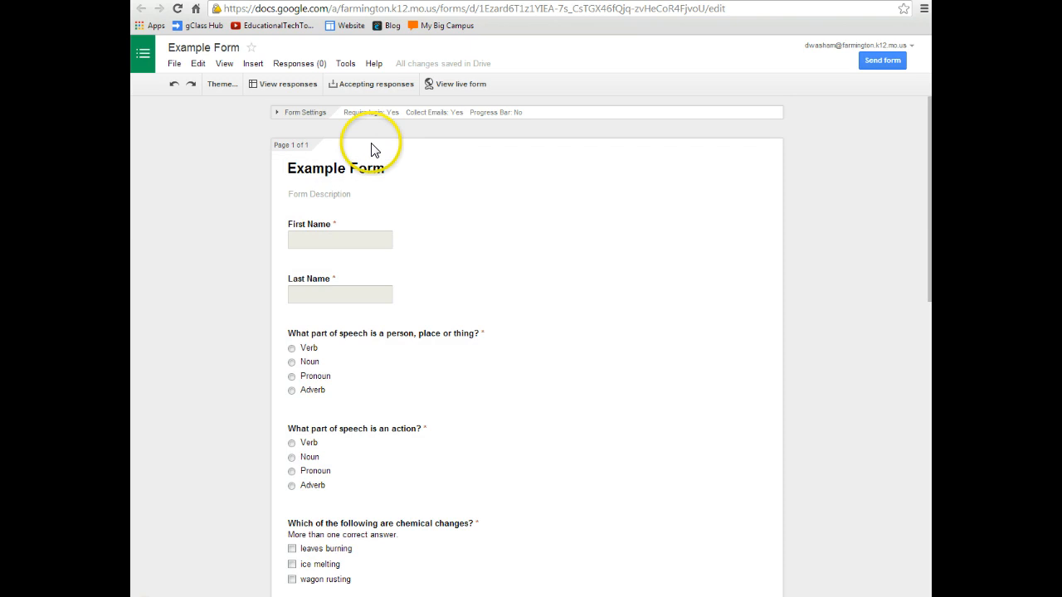
pyautogui.click(448, 84)
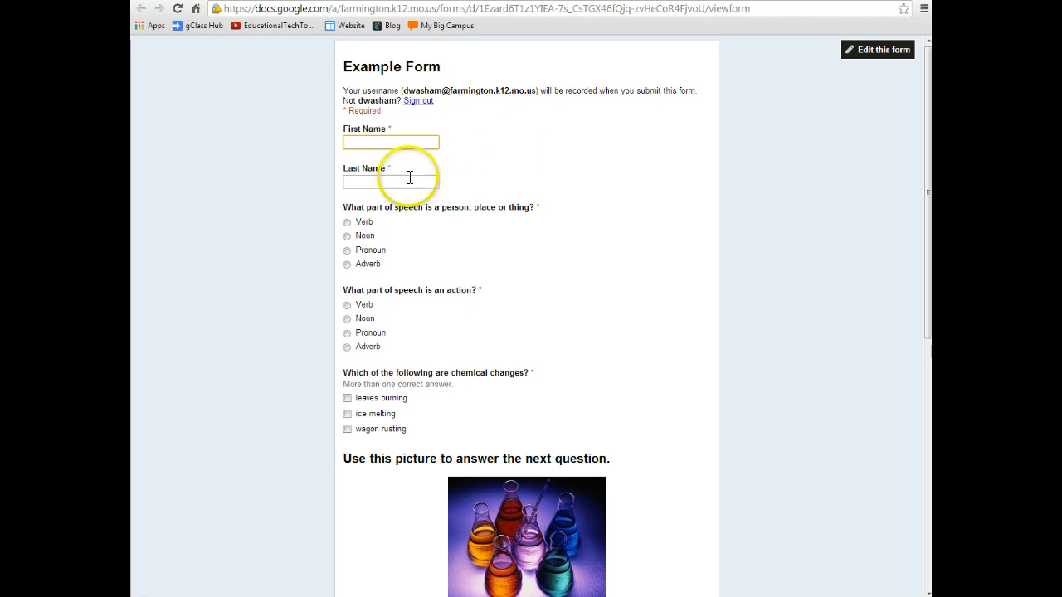
pyautogui.scroll(-1, 417, 249)
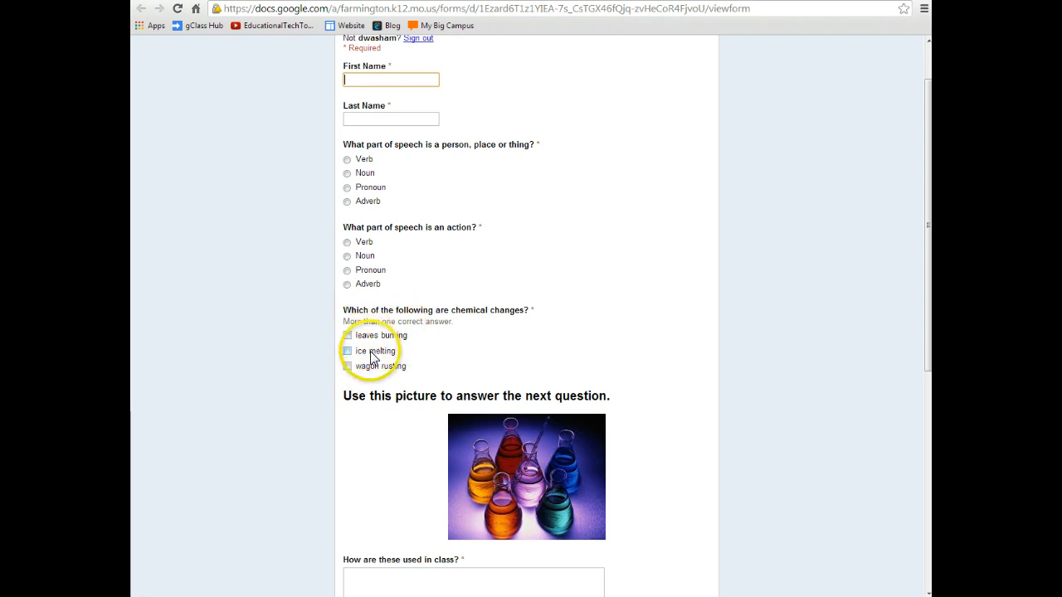
pyautogui.scroll(-3, 511, 324)
pyautogui.click(420, 396)
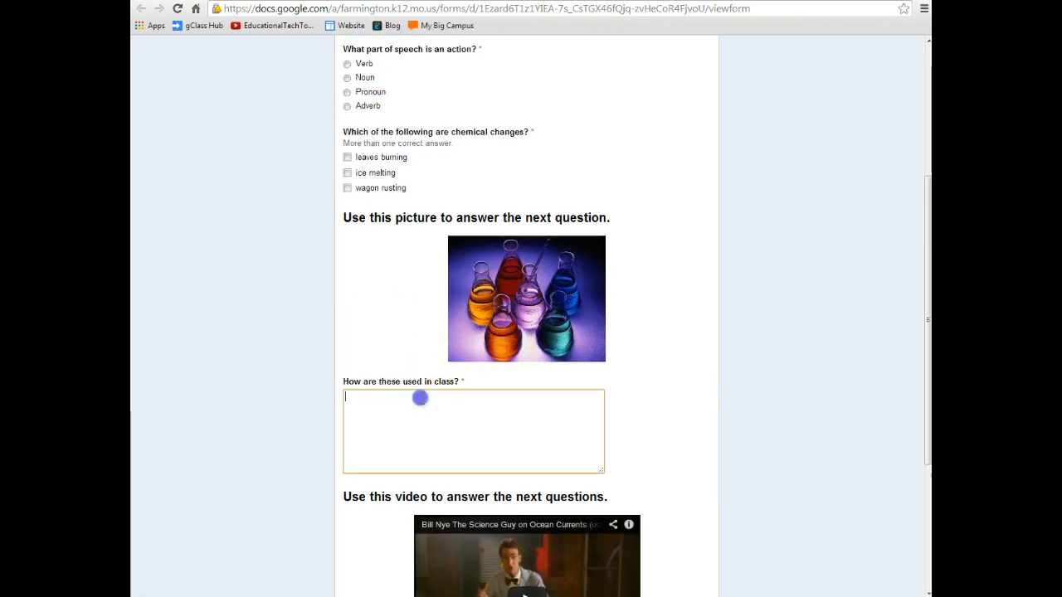
pyautogui.scroll(-3, 586, 315)
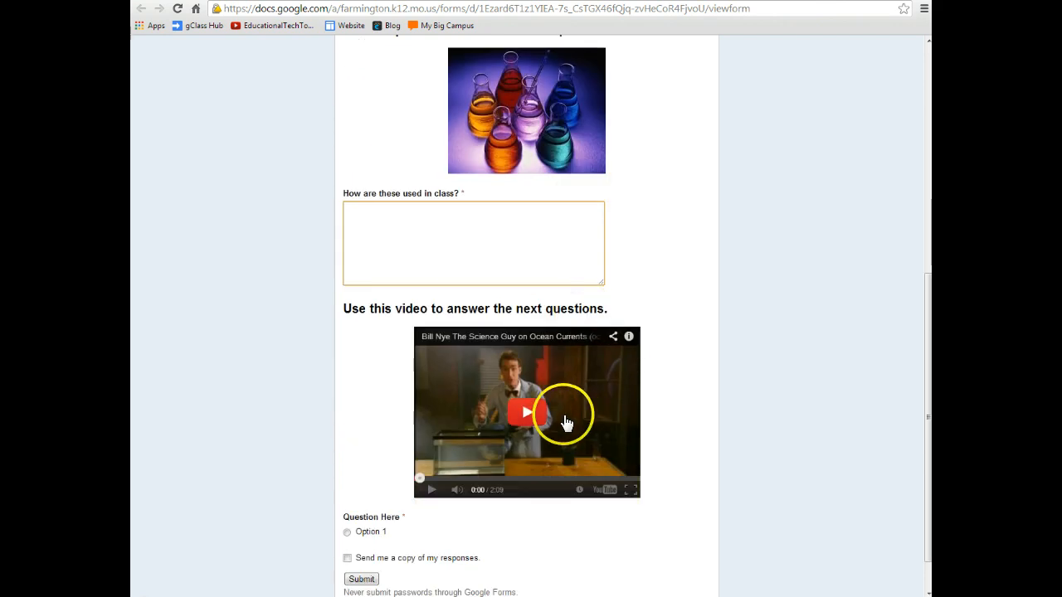
# Step: Play the embedded Bill Nye video briefly in the live form, pause it and return to the form editor
pyautogui.click(525, 415)
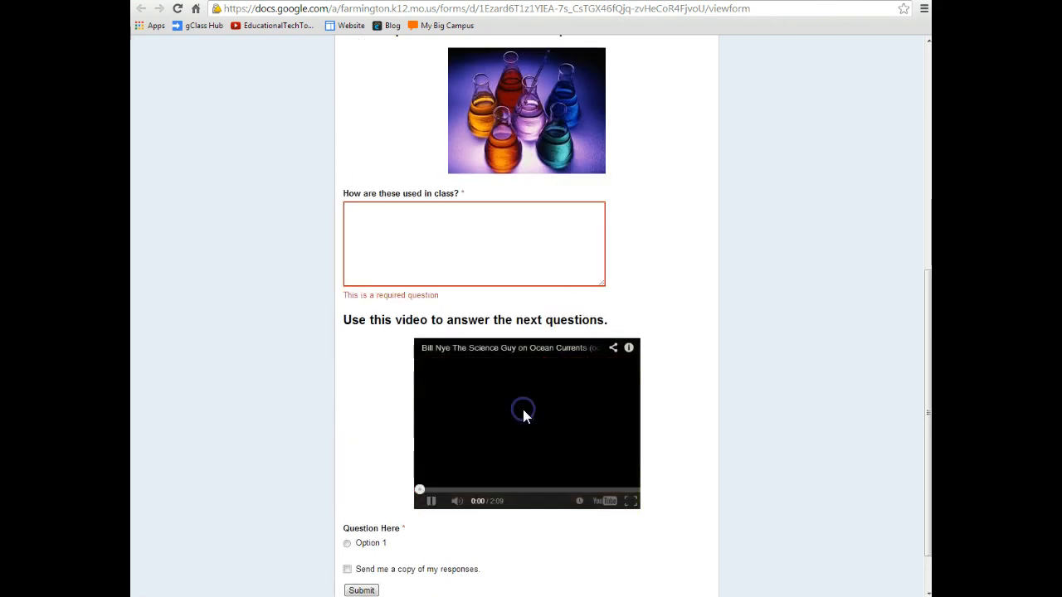
pyautogui.click(432, 509)
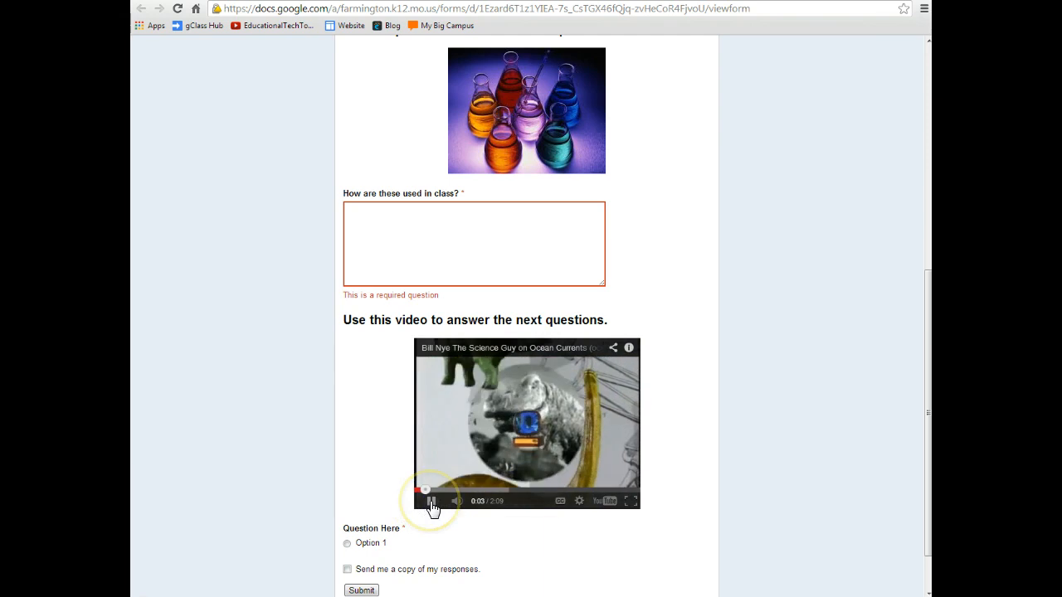
pyautogui.scroll(-1, 390, 432)
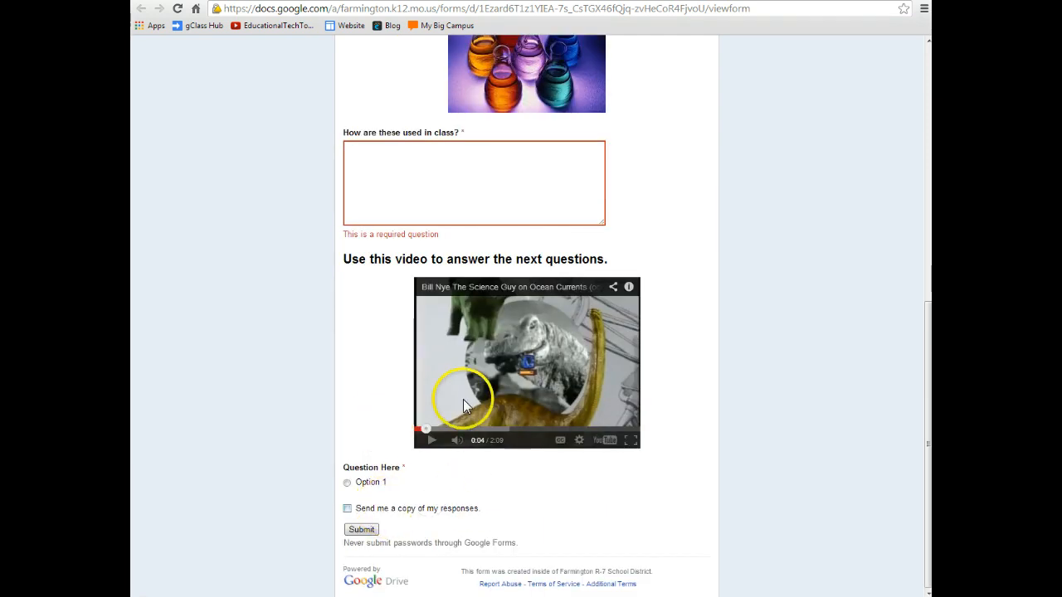
pyautogui.scroll(6, 453, 407)
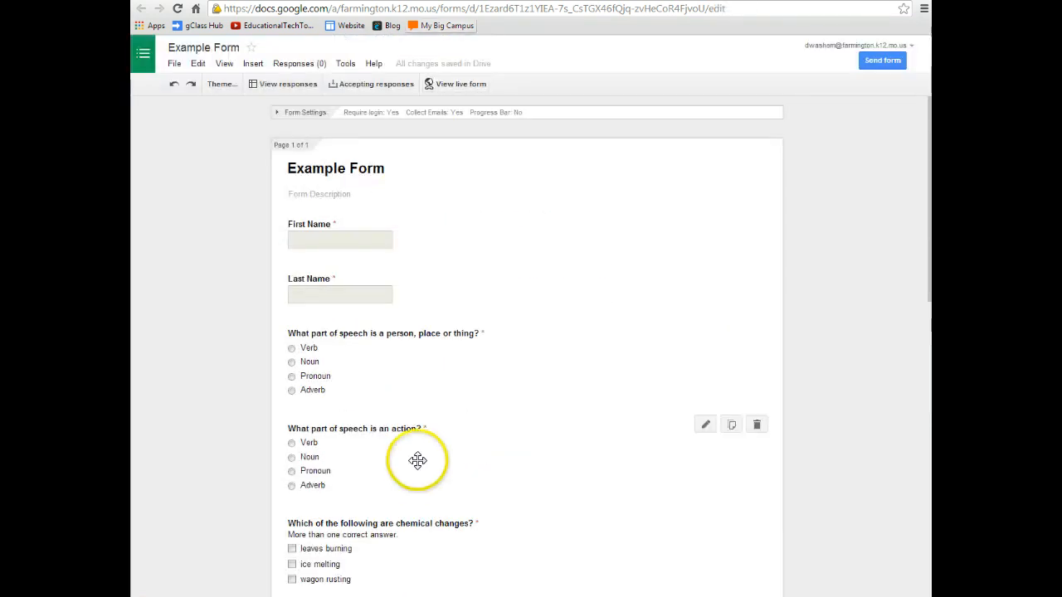
# Step: Examine the option for inserting a video by YouTube URL, and close it without inserting anything
pyautogui.scroll(-7, 417, 462)
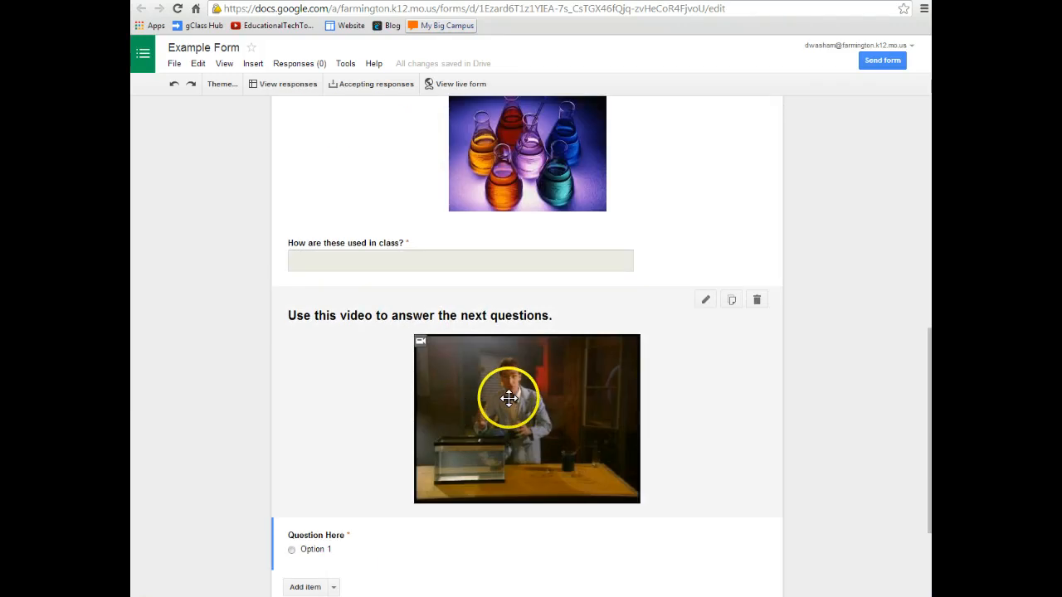
pyautogui.scroll(-2, 512, 403)
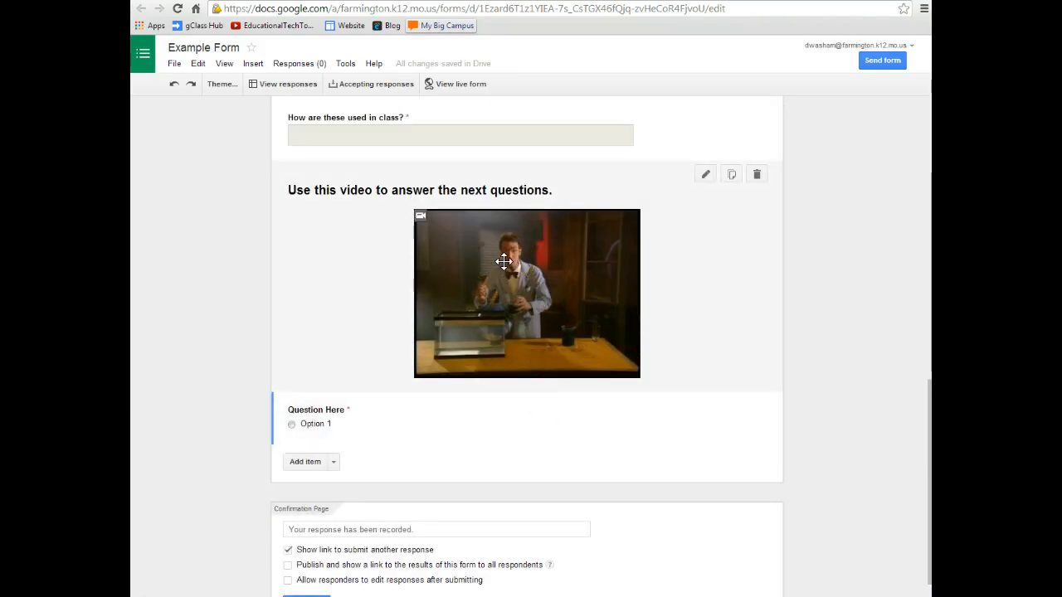
pyautogui.click(332, 463)
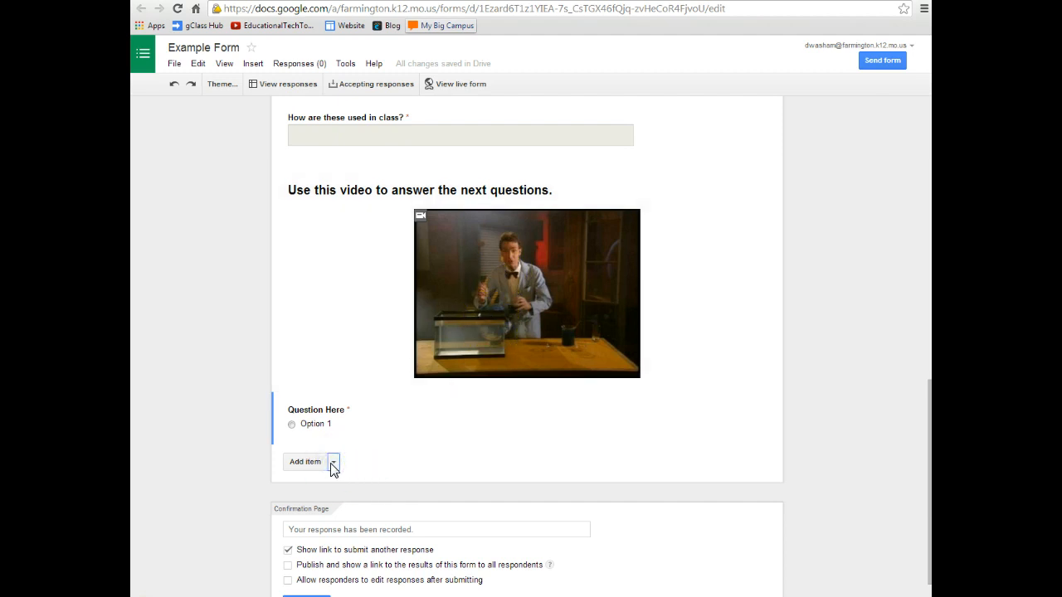
pyautogui.click(333, 463)
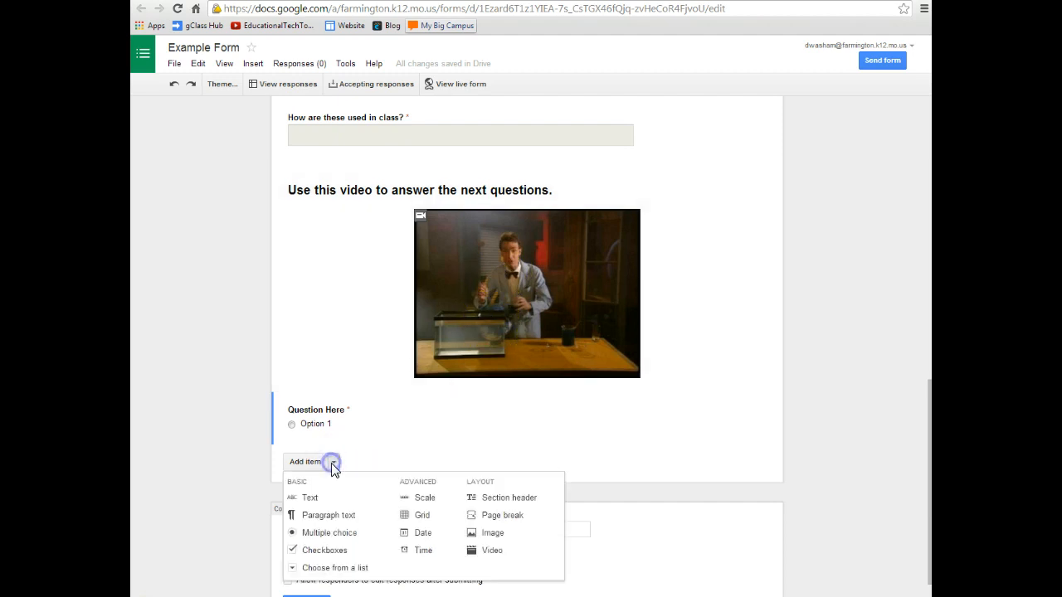
pyautogui.click(500, 552)
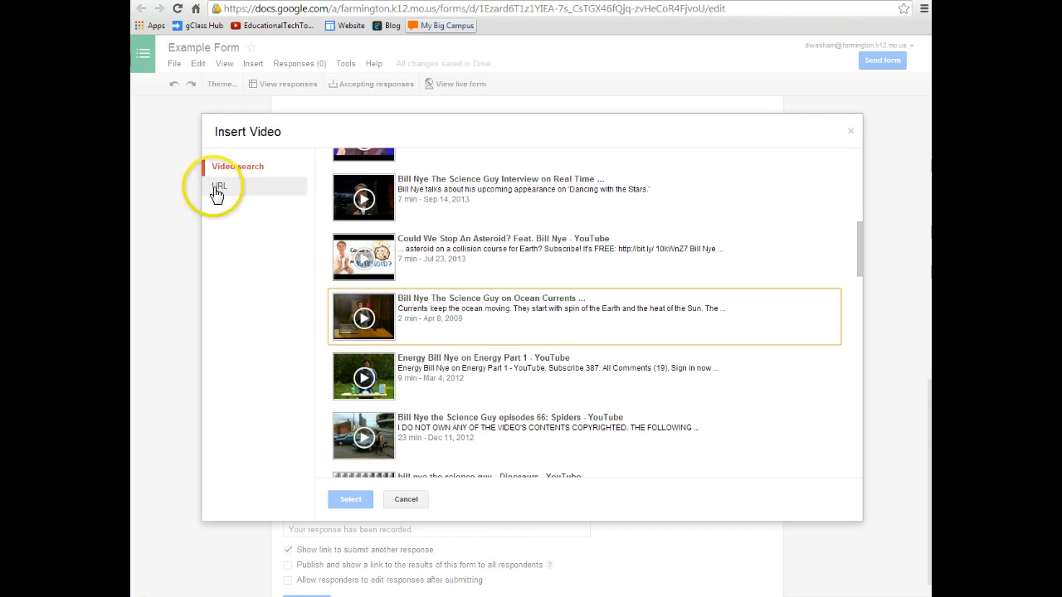
pyautogui.click(219, 187)
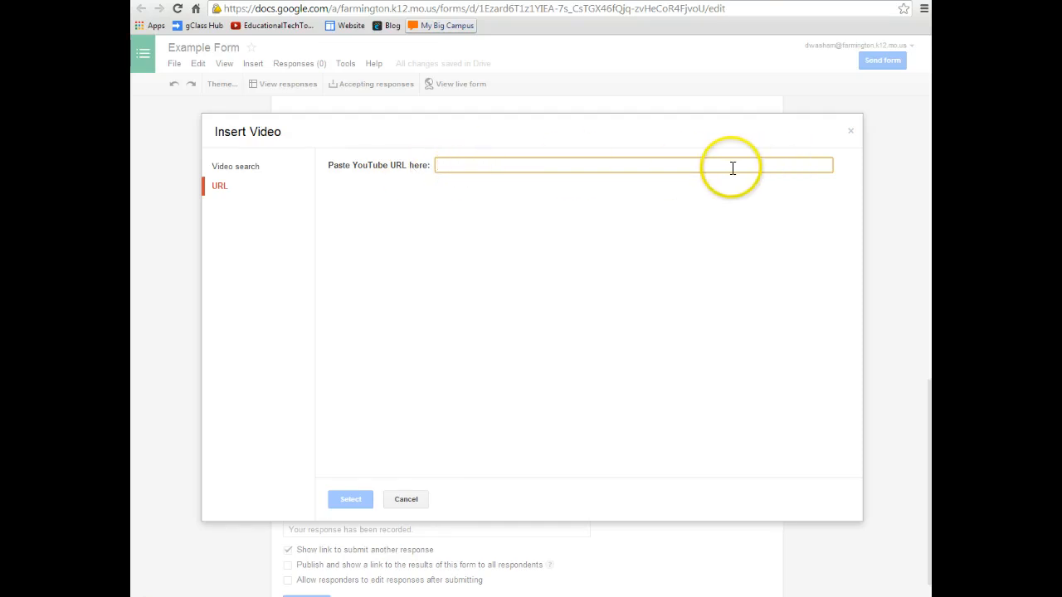
pyautogui.click(409, 500)
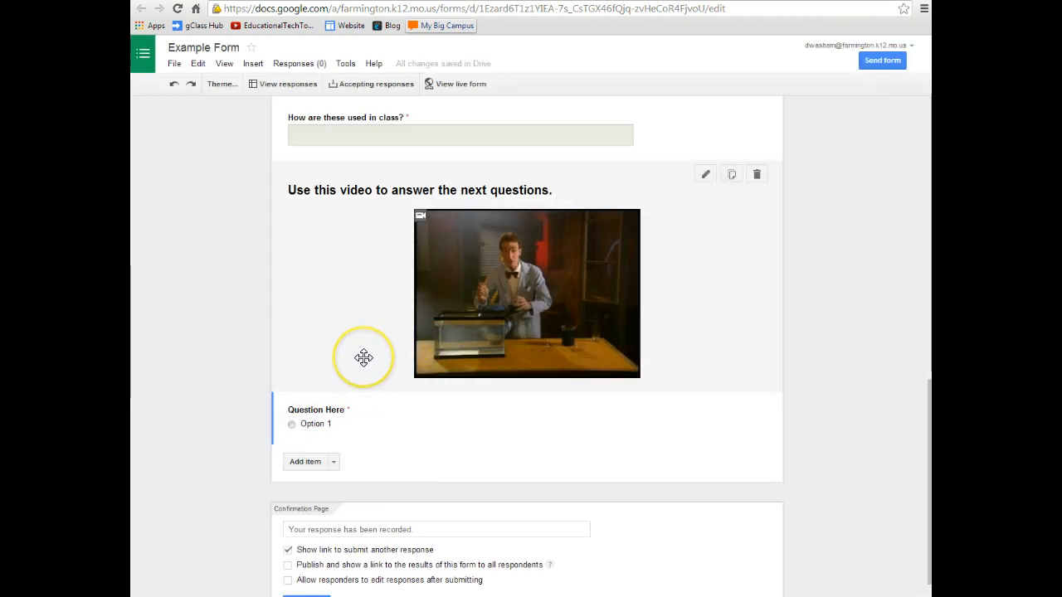
pyautogui.scroll(-1, 365, 359)
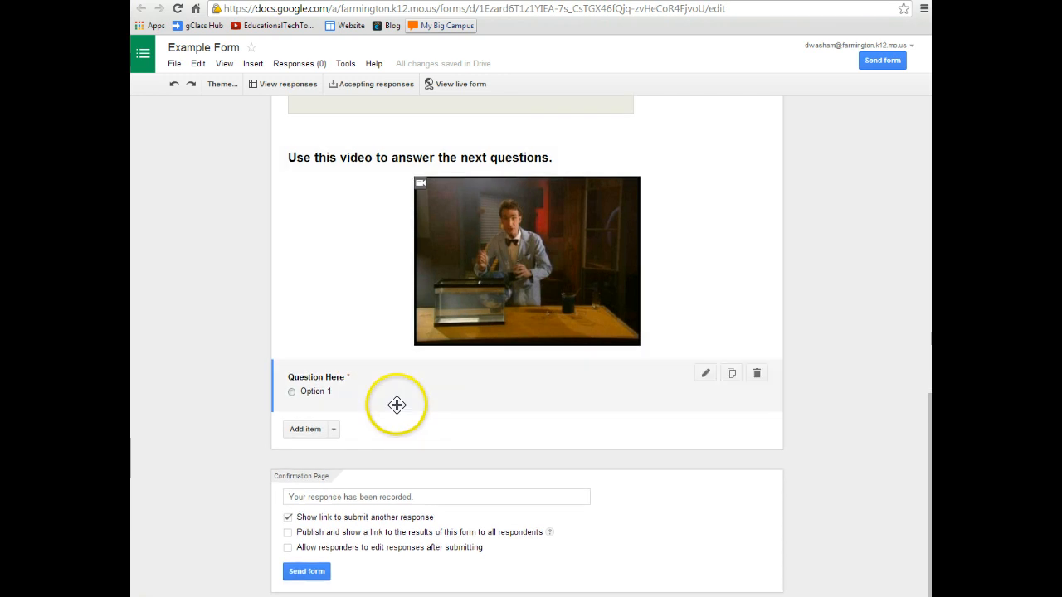
pyautogui.scroll(7, 399, 432)
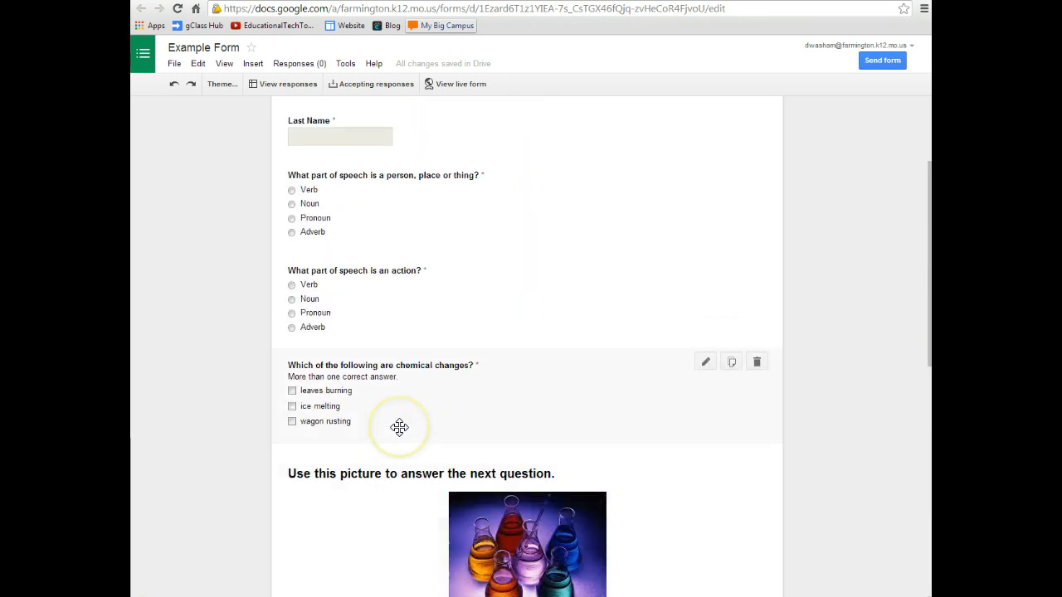
pyautogui.scroll(2, 399, 428)
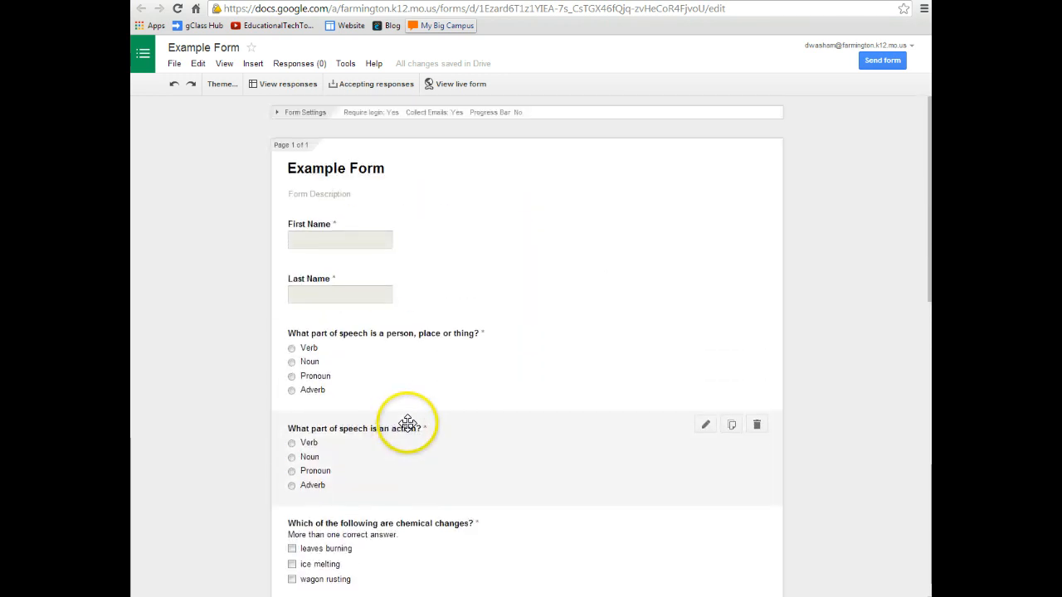